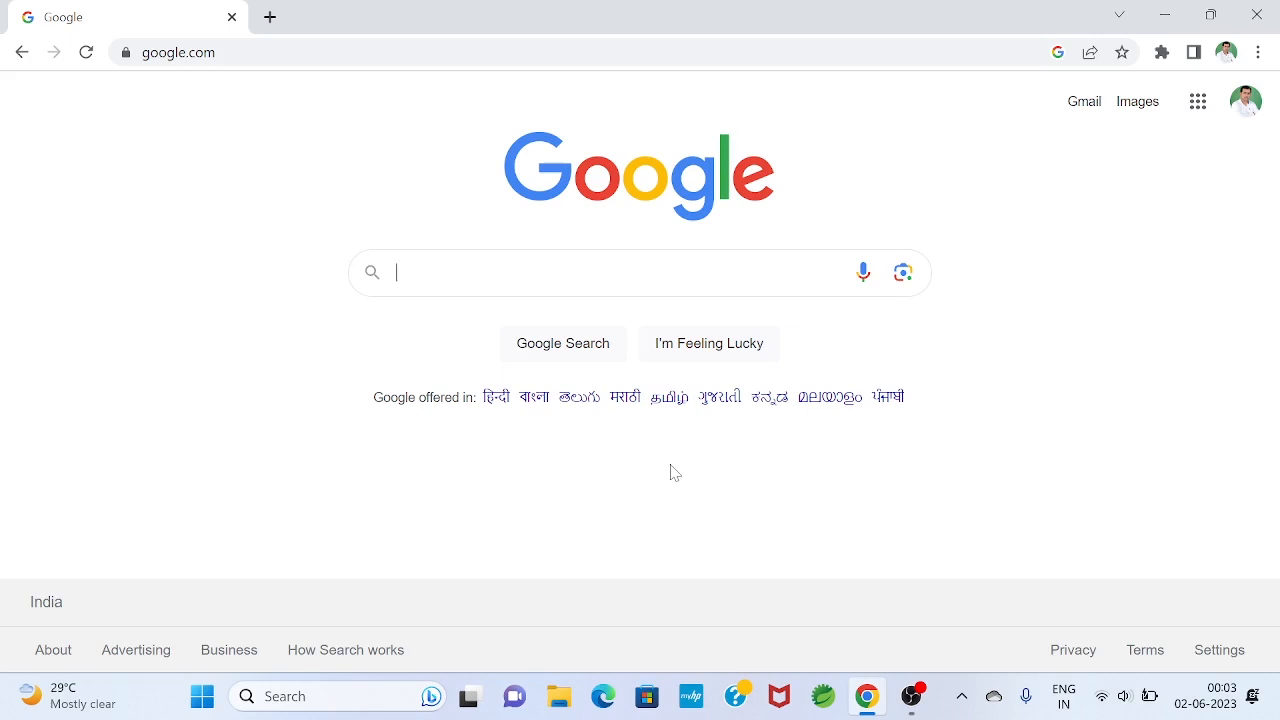
# Search Google for "jdk 21 download" and open the OpenJDK JDK 21 Early-Access Builds result in a new tab
pyautogui.write('jdk 21')
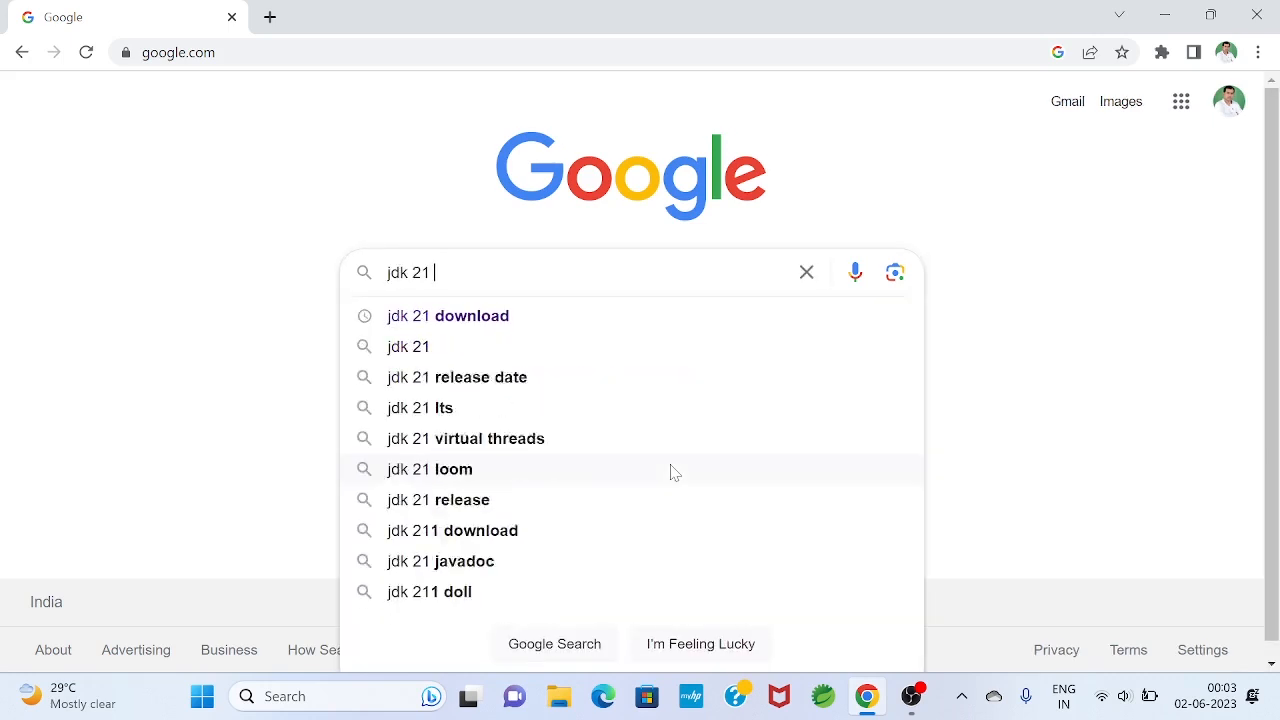
pyautogui.click(497, 316)
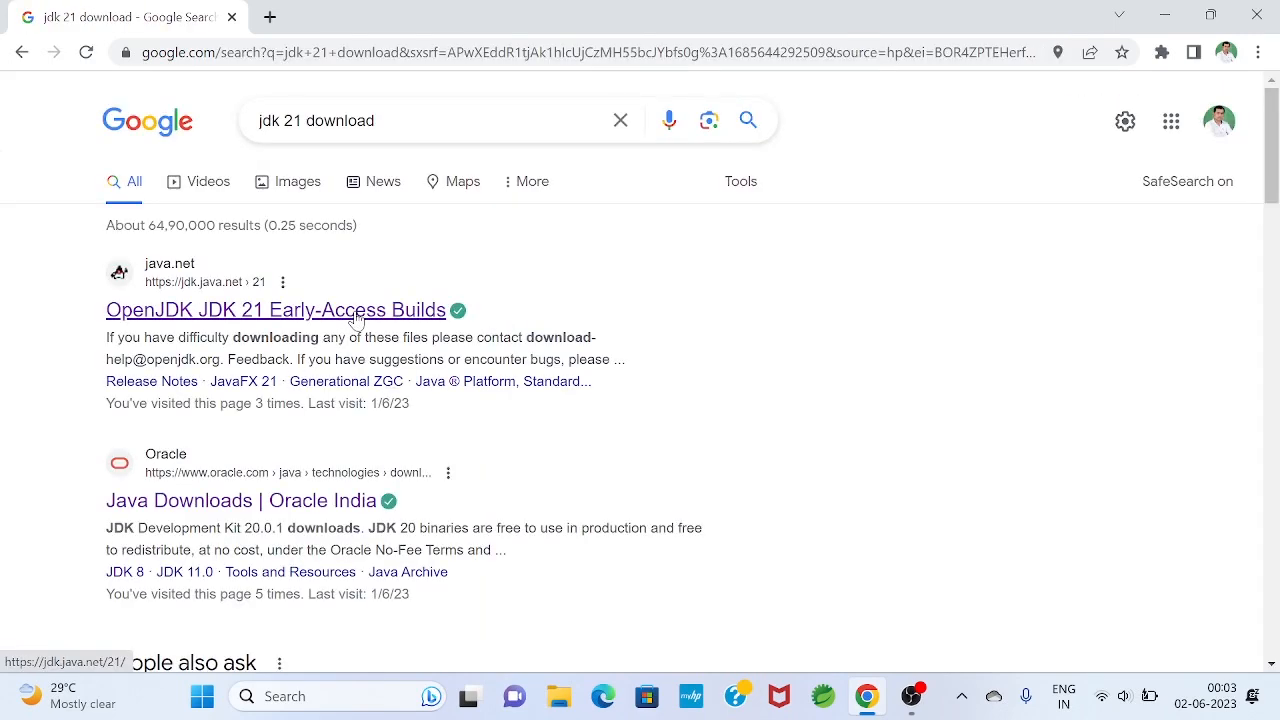
pyautogui.rightClick(358, 316)
pyautogui.click(390, 331)
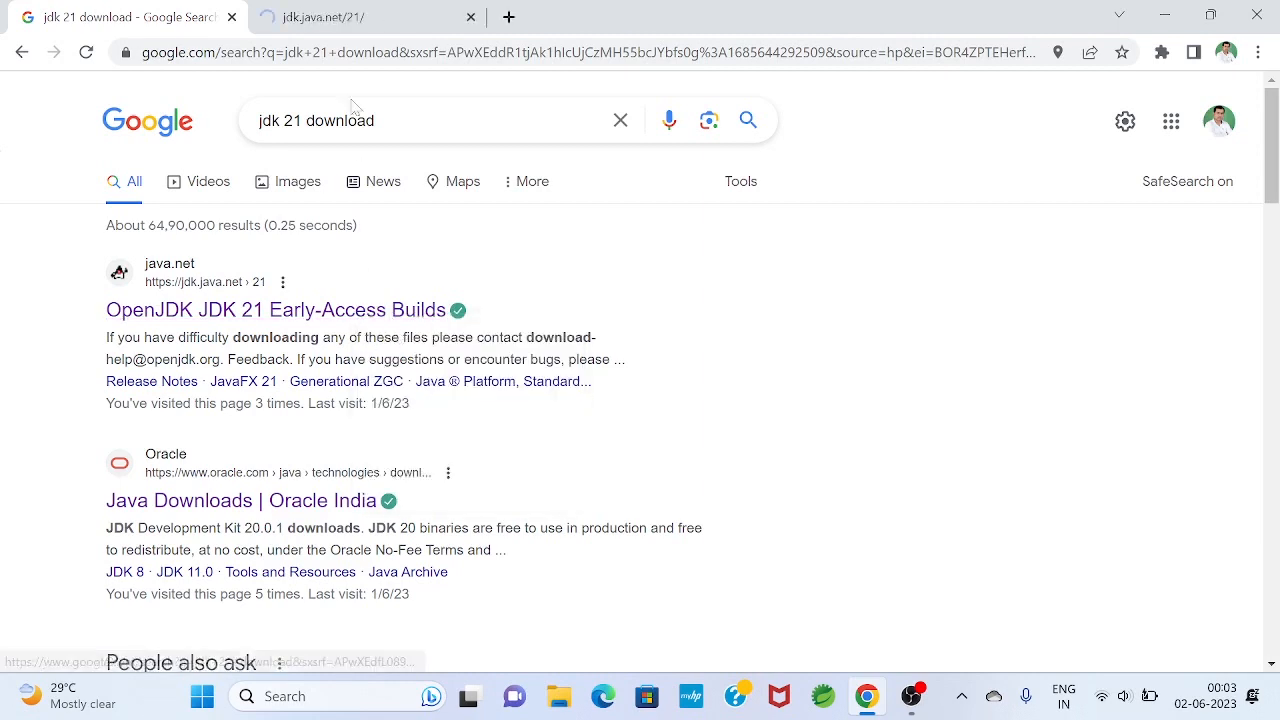
pyautogui.click(340, 17)
pyautogui.click(190, 52)
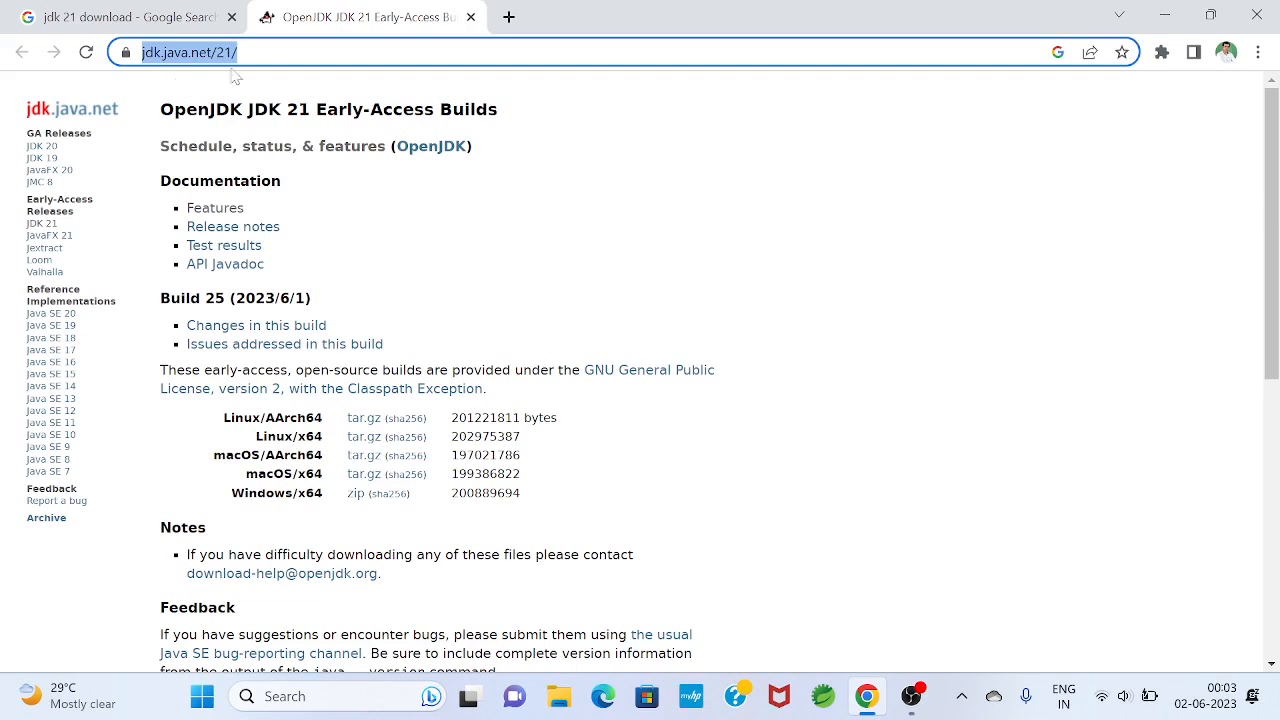
pyautogui.click(284, 52)
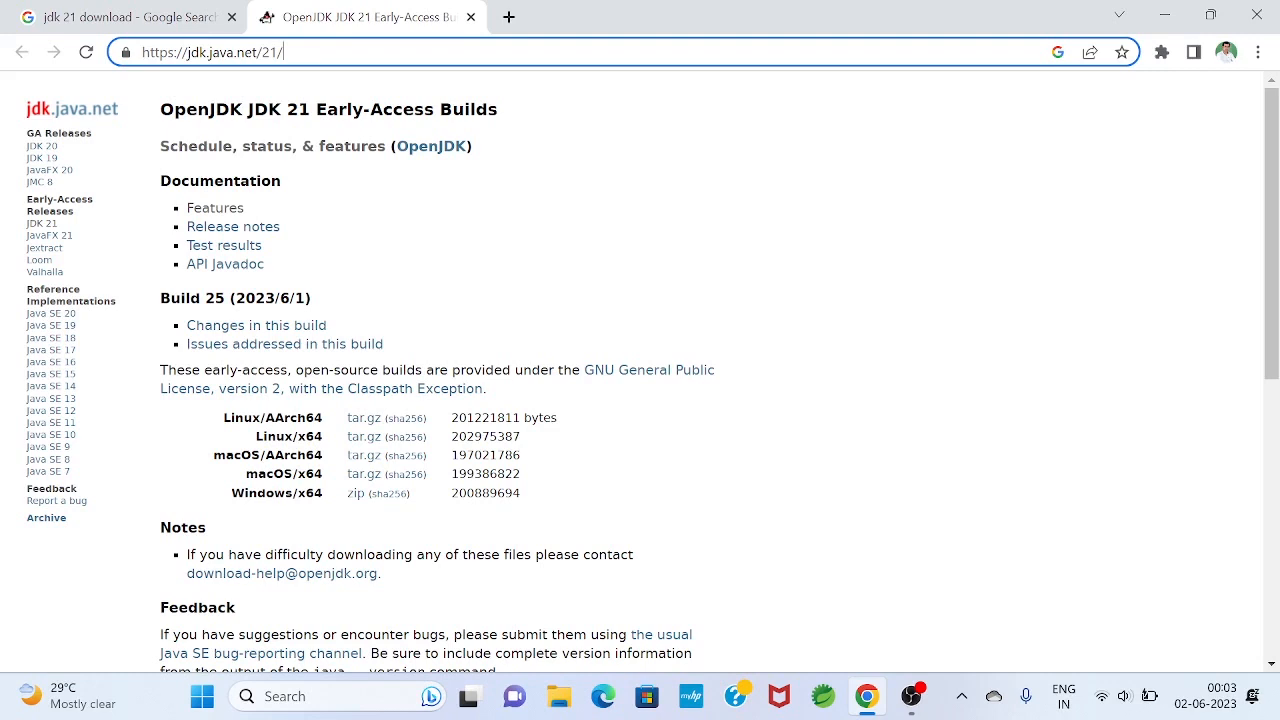
pyautogui.click(355, 496)
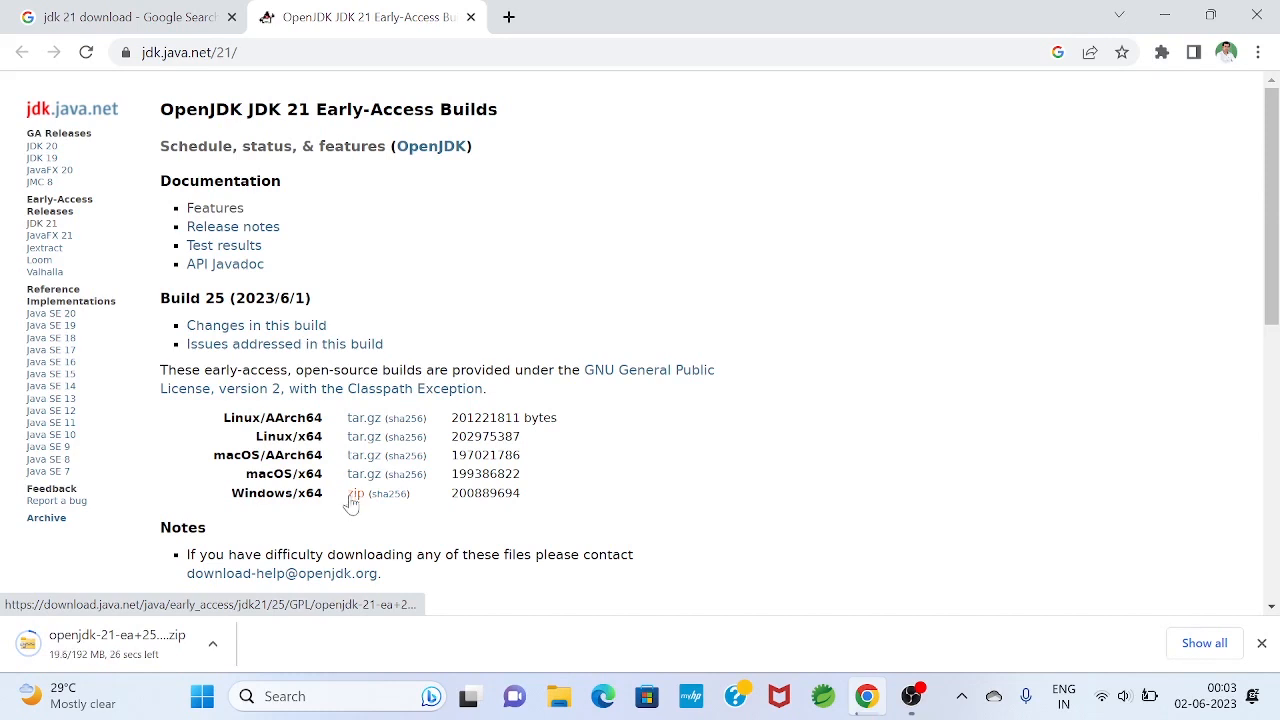
pyautogui.rightClick(126, 645)
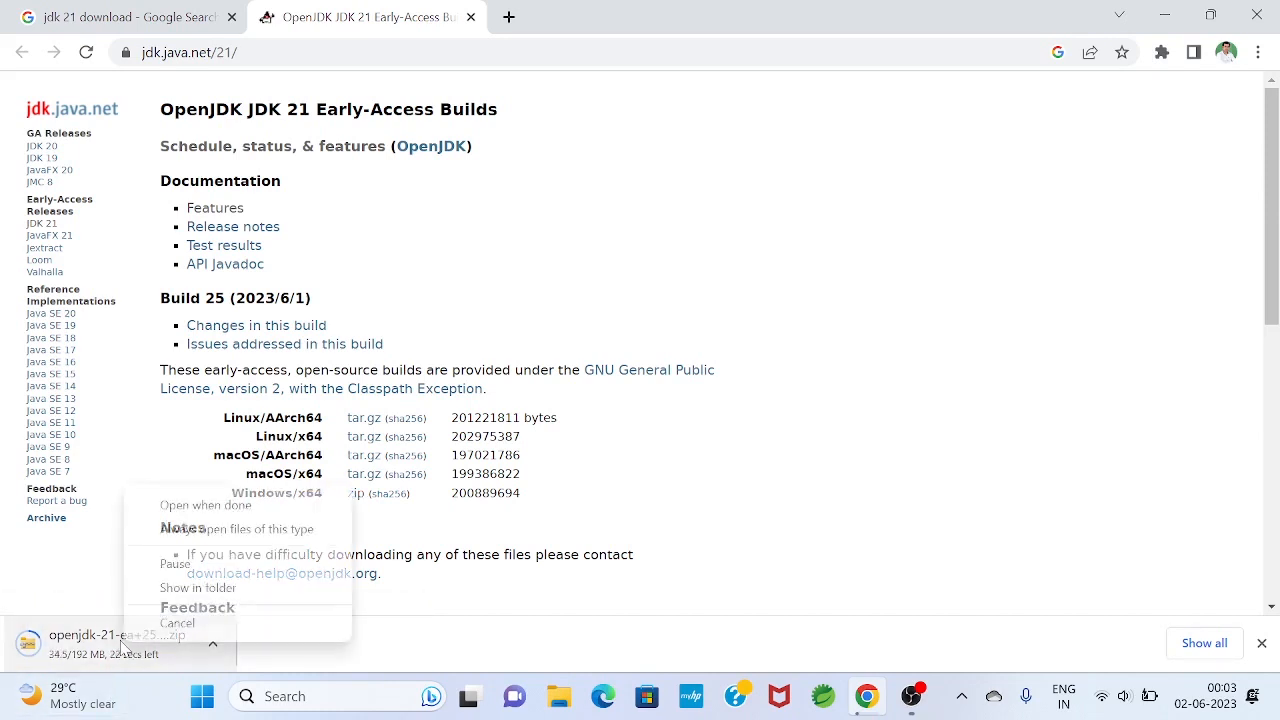
pyautogui.click(180, 623)
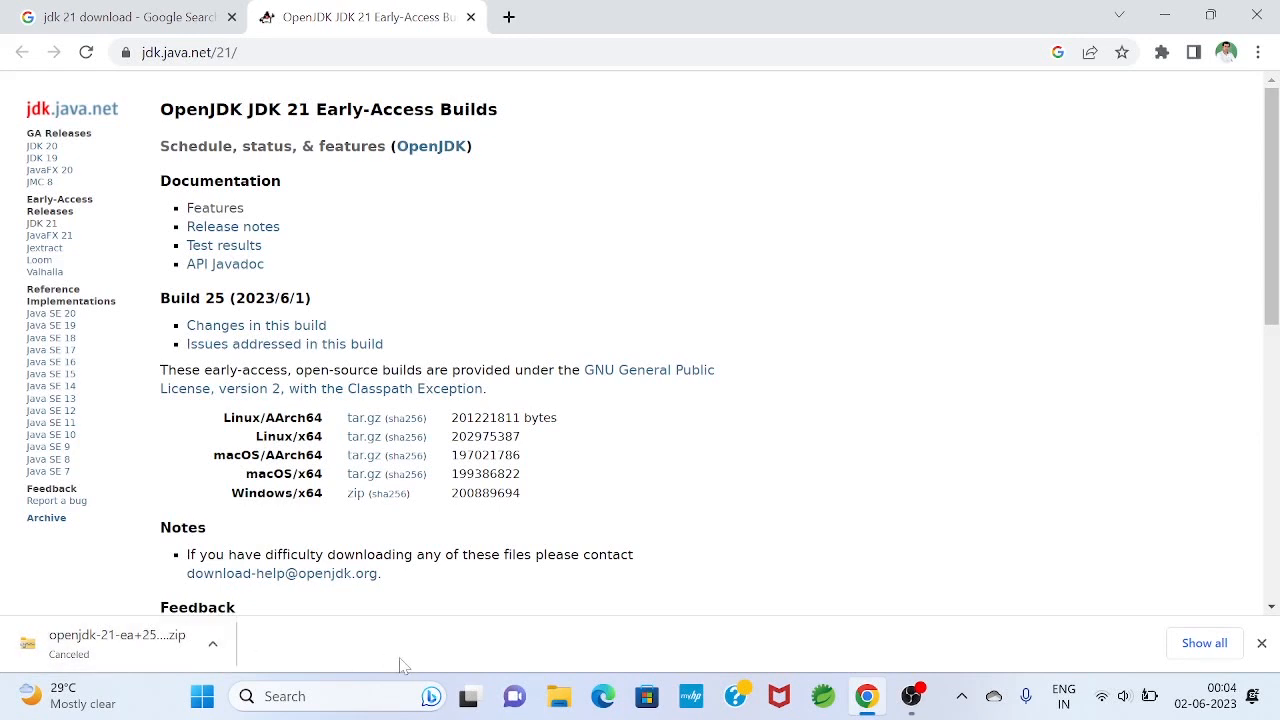
# Switch to File Explorer and open the Java Softwares folder on New Volume (E:)
pyautogui.click(559, 696)
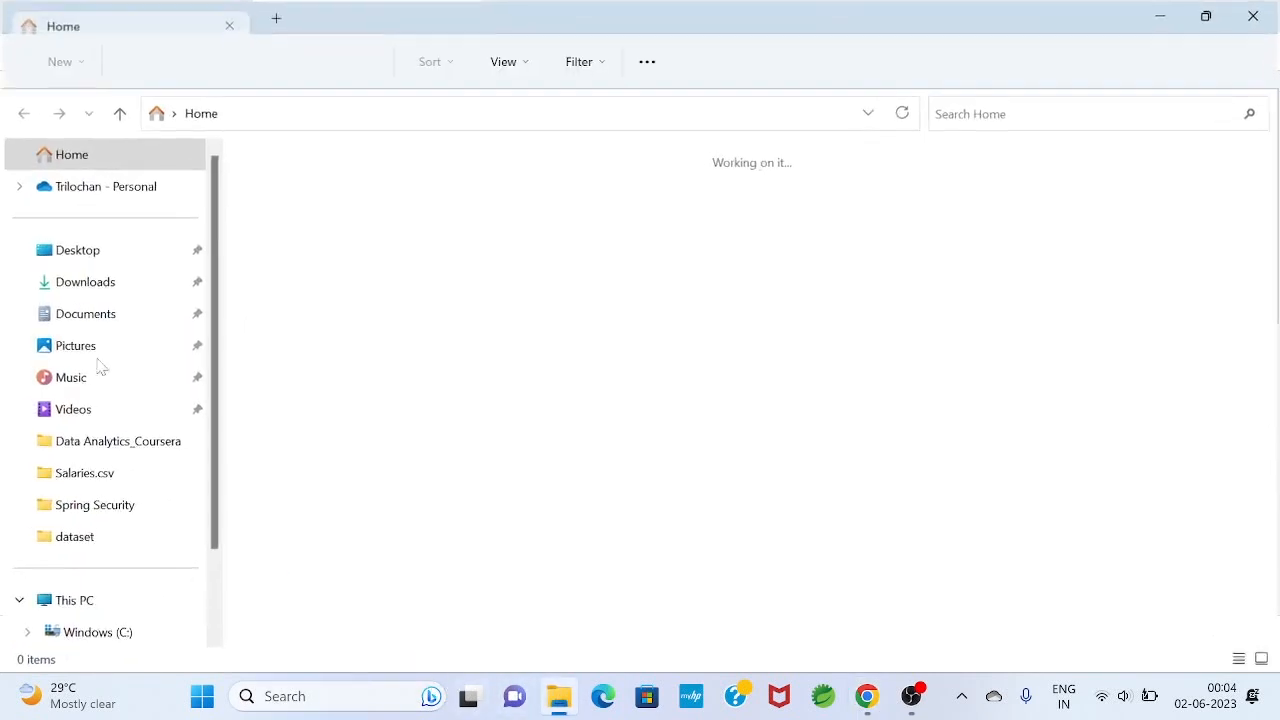
pyautogui.scroll(-3, 126, 534)
pyautogui.click(129, 537)
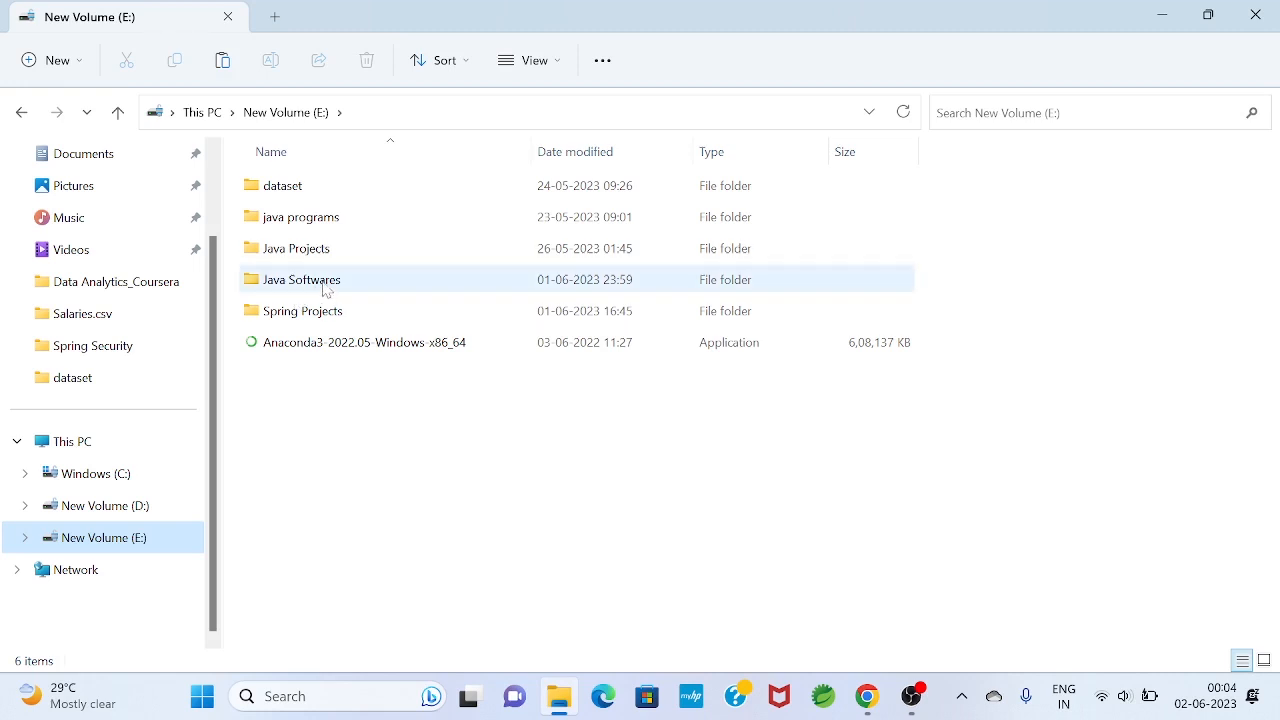
pyautogui.doubleClick(322, 284)
# Extract the openjdk-21-ea+25_windows-x64_bin archive to E:\Java Softwares\openjdk-21-ea+25_windows-x64_bin
pyautogui.click(390, 410)
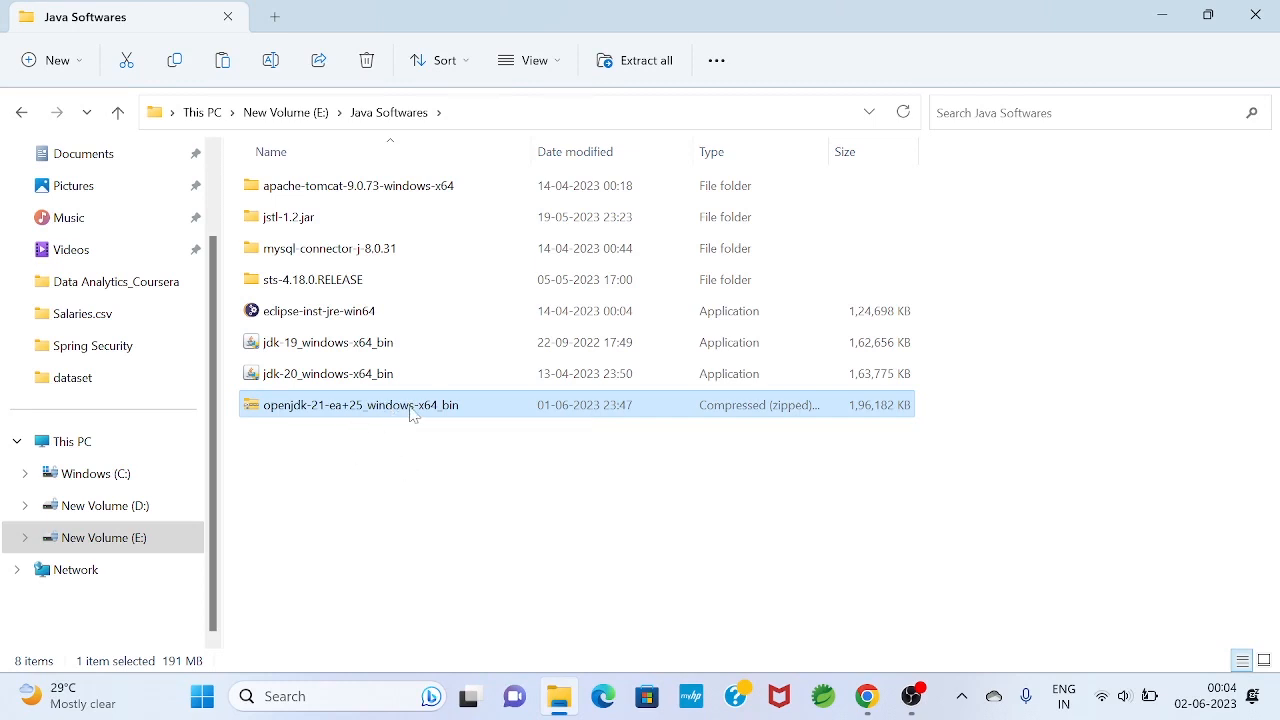
pyautogui.rightClick(413, 415)
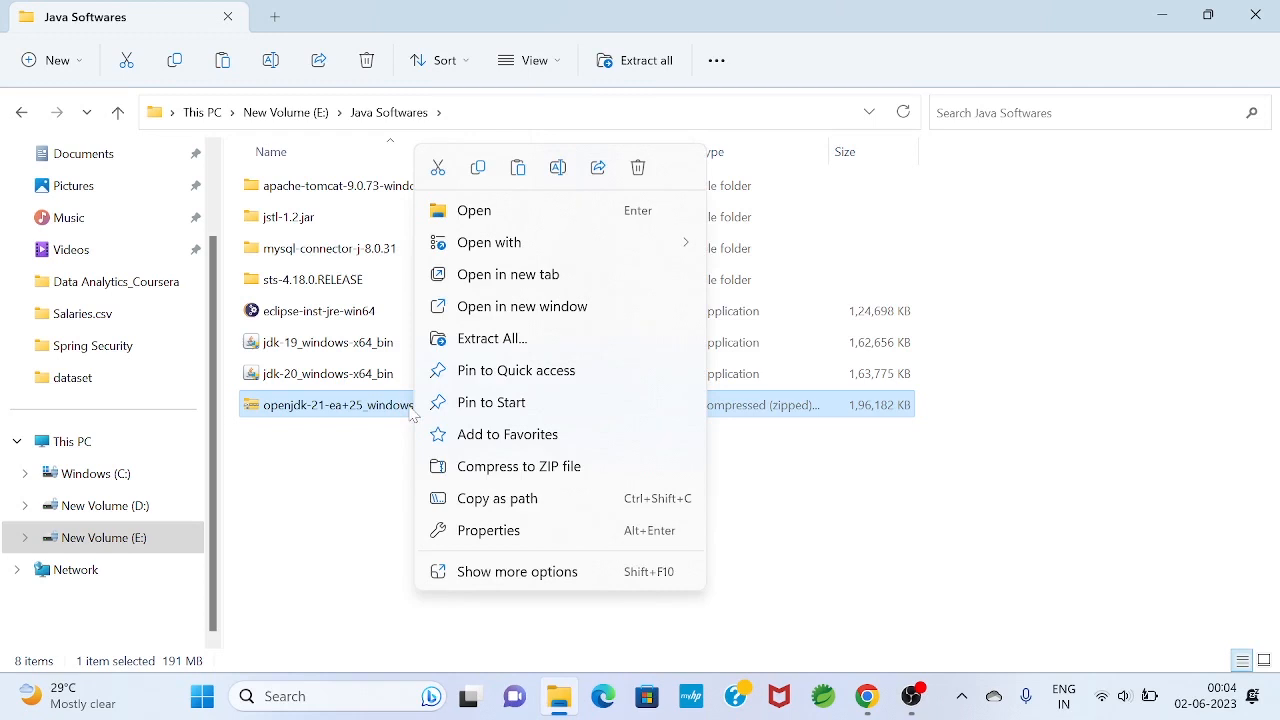
pyautogui.click(466, 342)
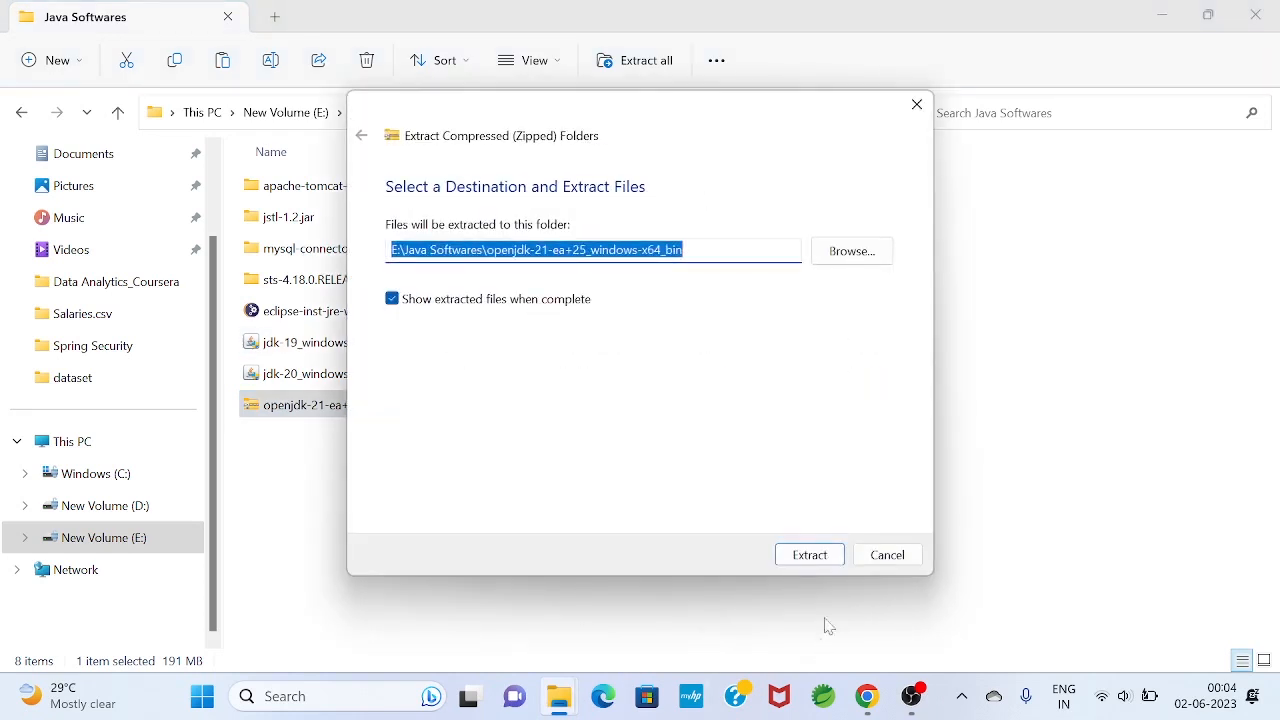
pyautogui.click(813, 560)
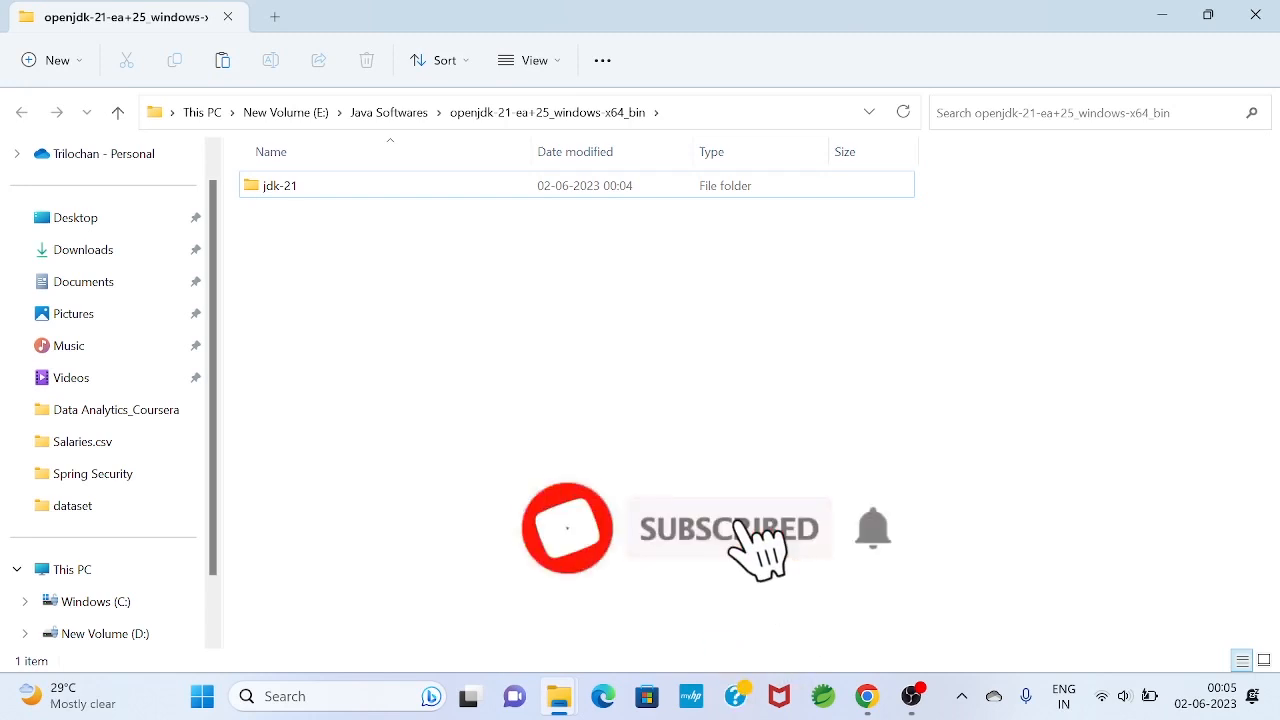
# Look through the contents of the extracted jdk-21 folder, including bin and lib, and return to its parent folder
pyautogui.click(300, 187)
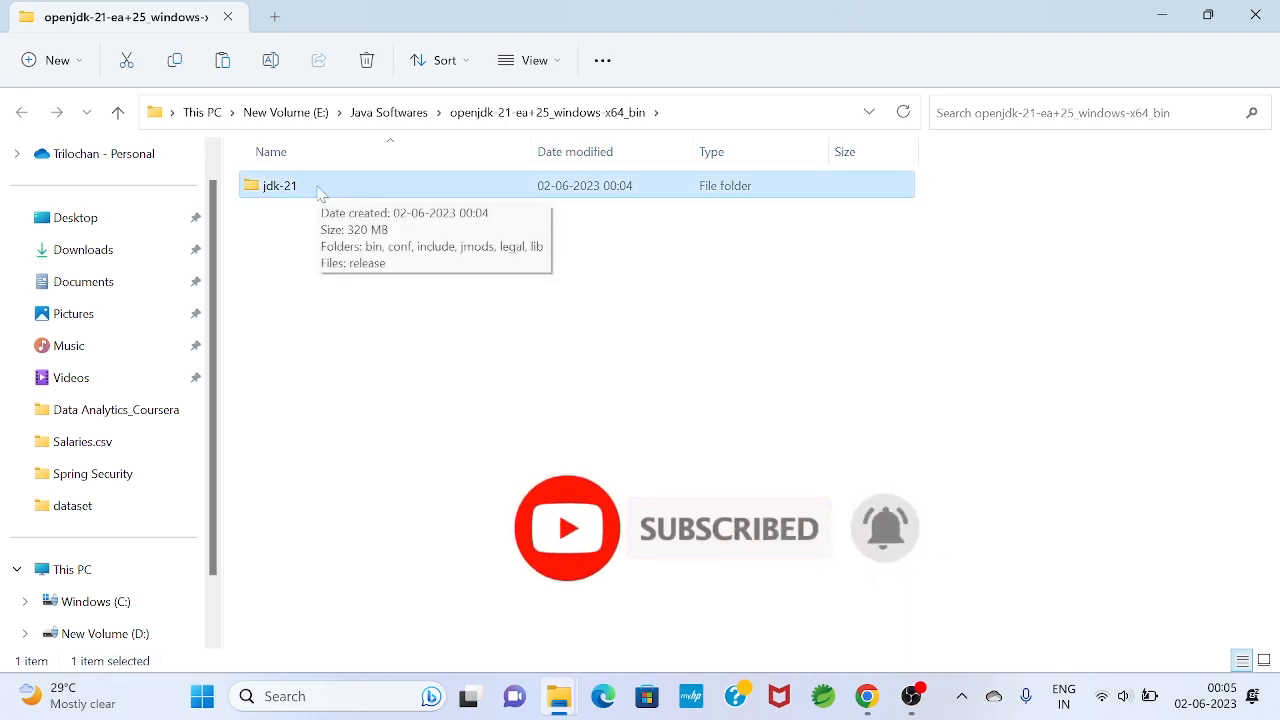
pyautogui.doubleClick(318, 193)
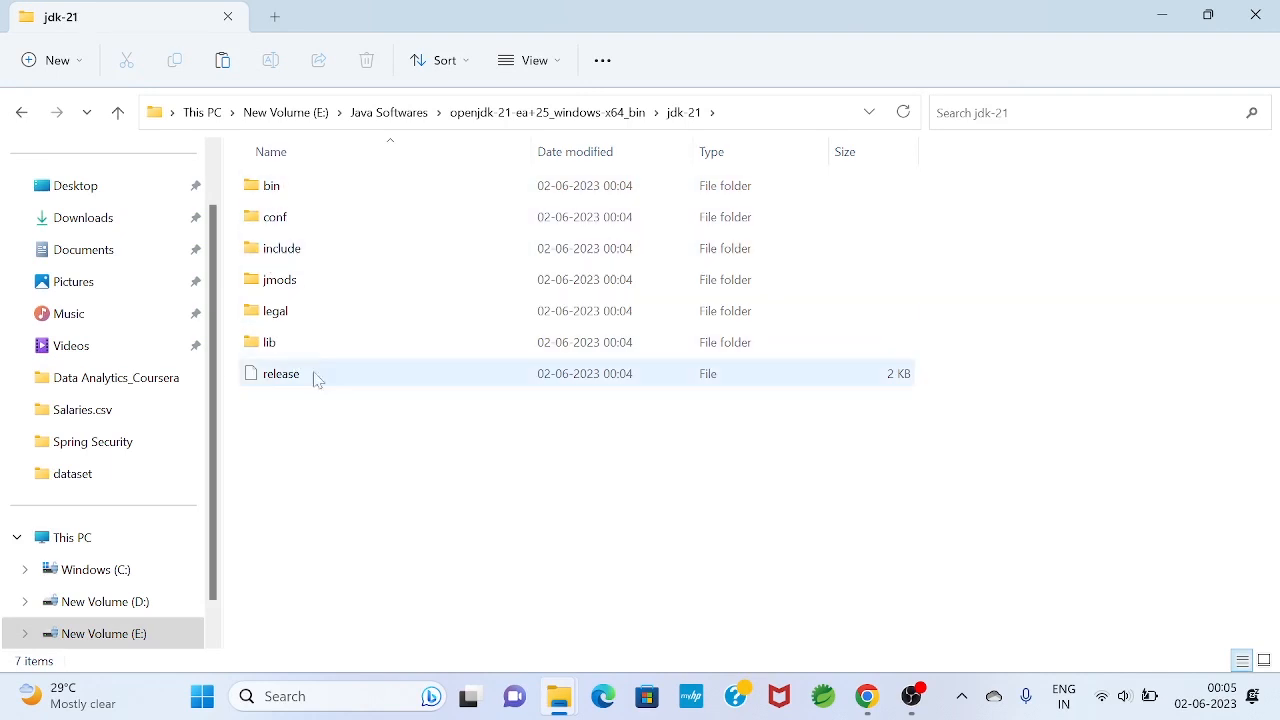
pyautogui.click(271, 185)
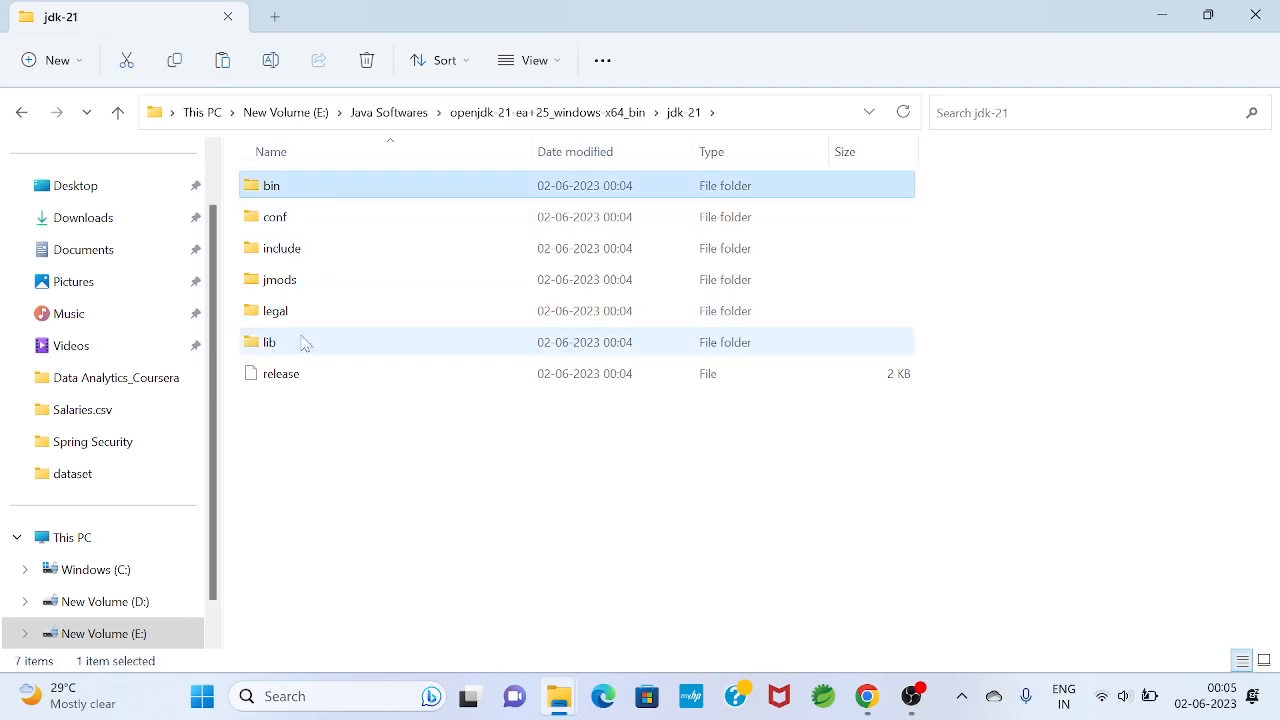
pyautogui.click(287, 348)
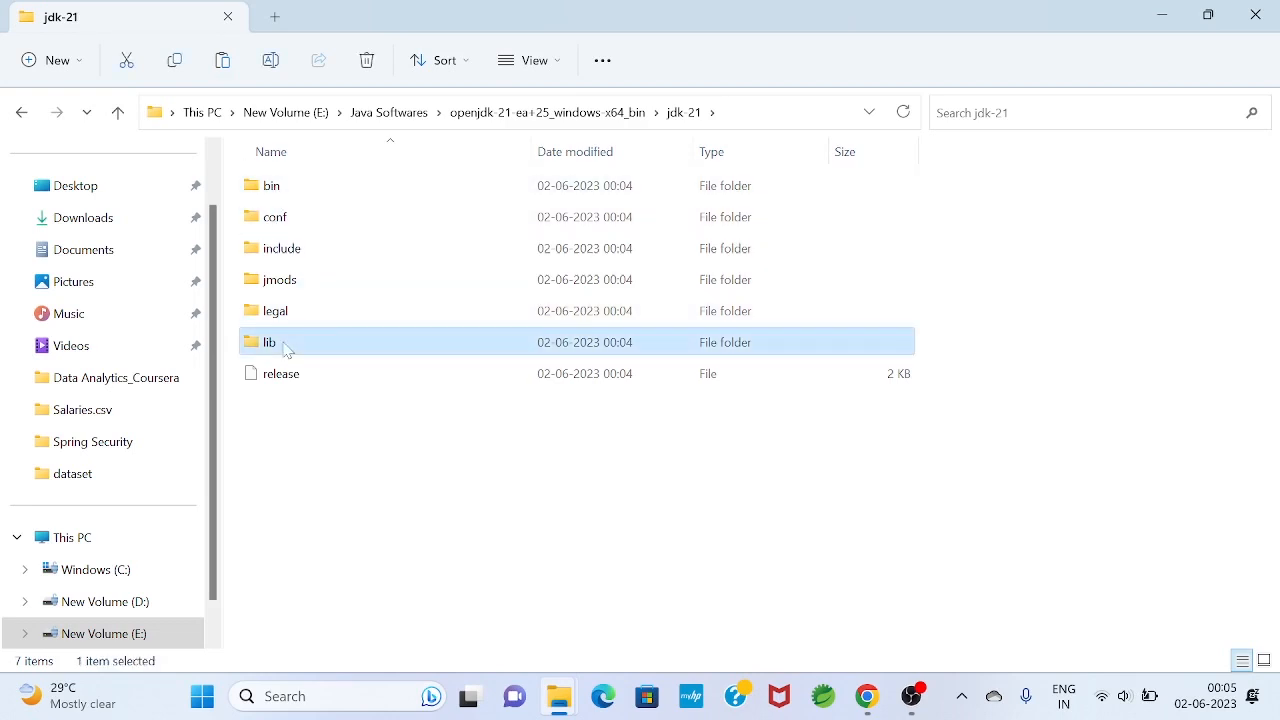
pyautogui.click(118, 112)
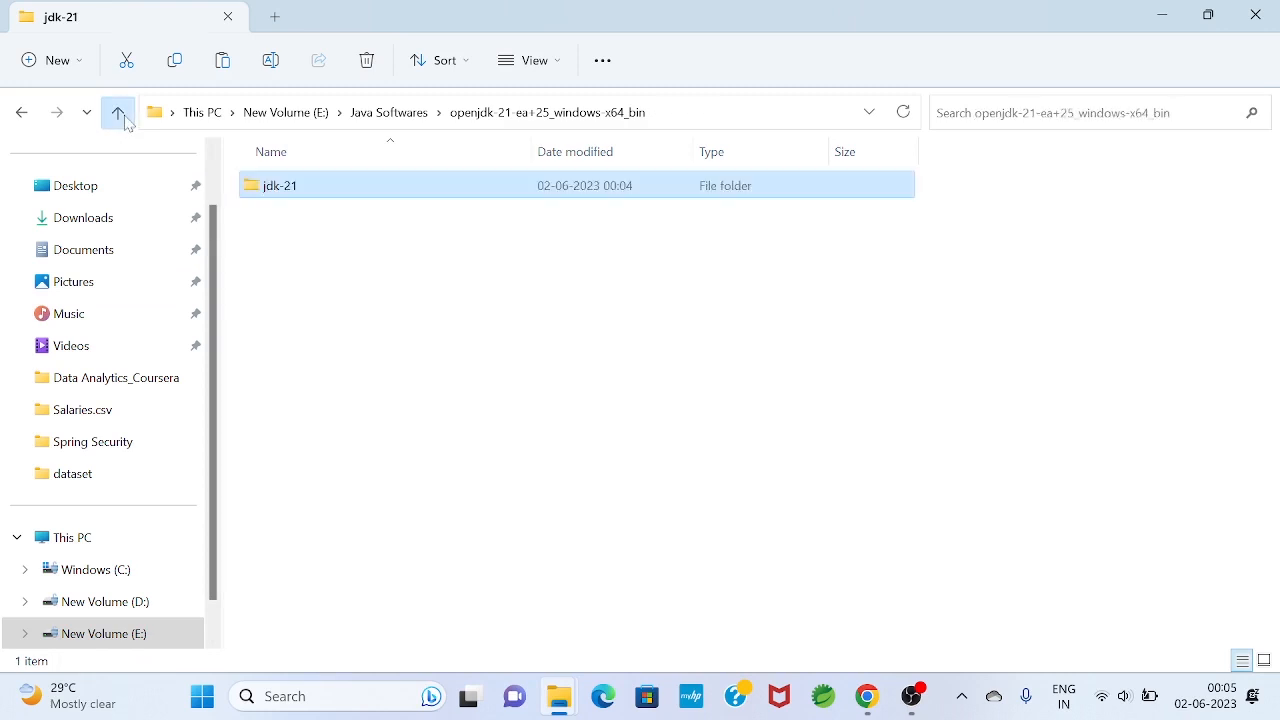
# Copy the extracted jdk-21 folder and create a new folder named tools on the Windows (C:) drive
pyautogui.rightClick(320, 195)
pyautogui.click(388, 212)
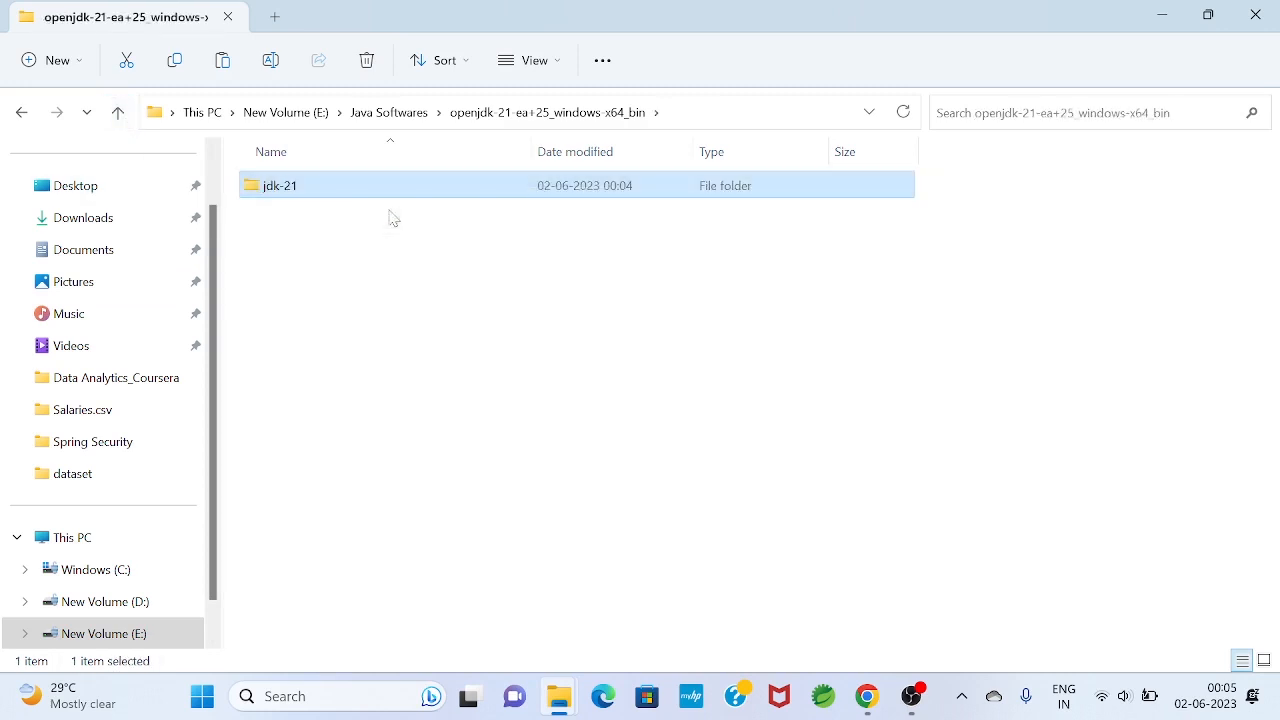
pyautogui.click(117, 570)
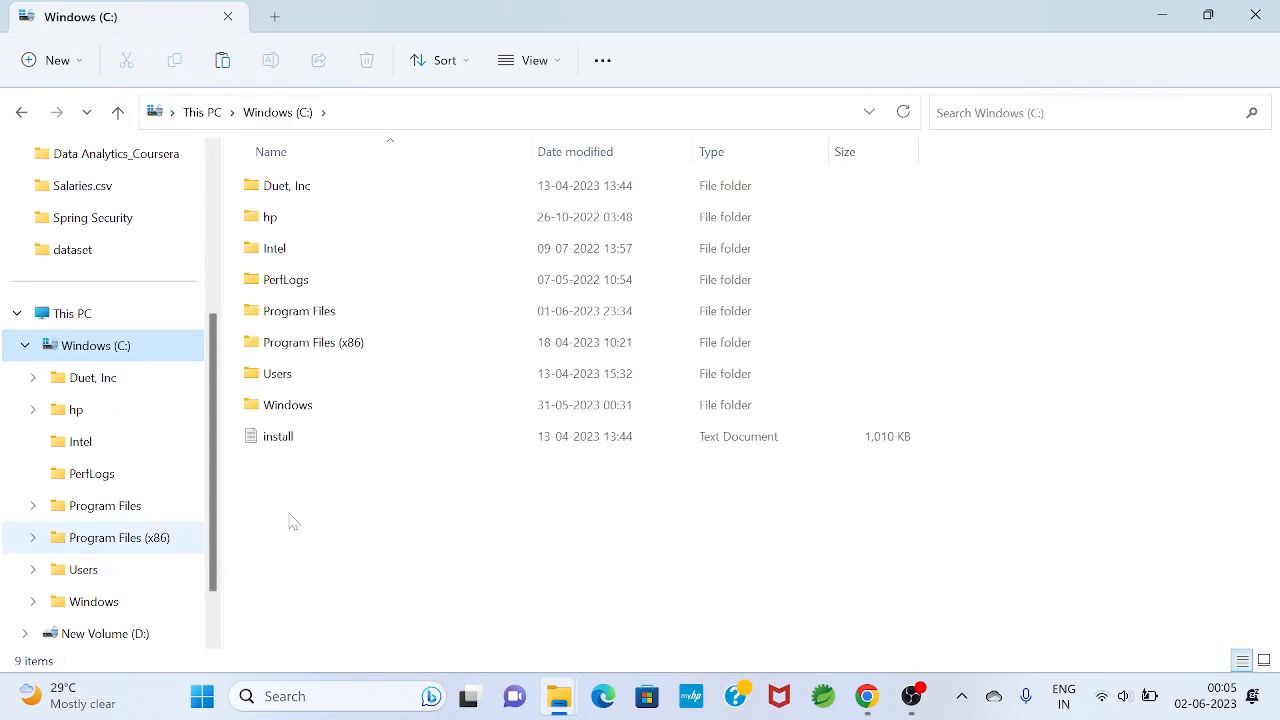
pyautogui.rightClick(349, 540)
pyautogui.moveTo(561, 403)
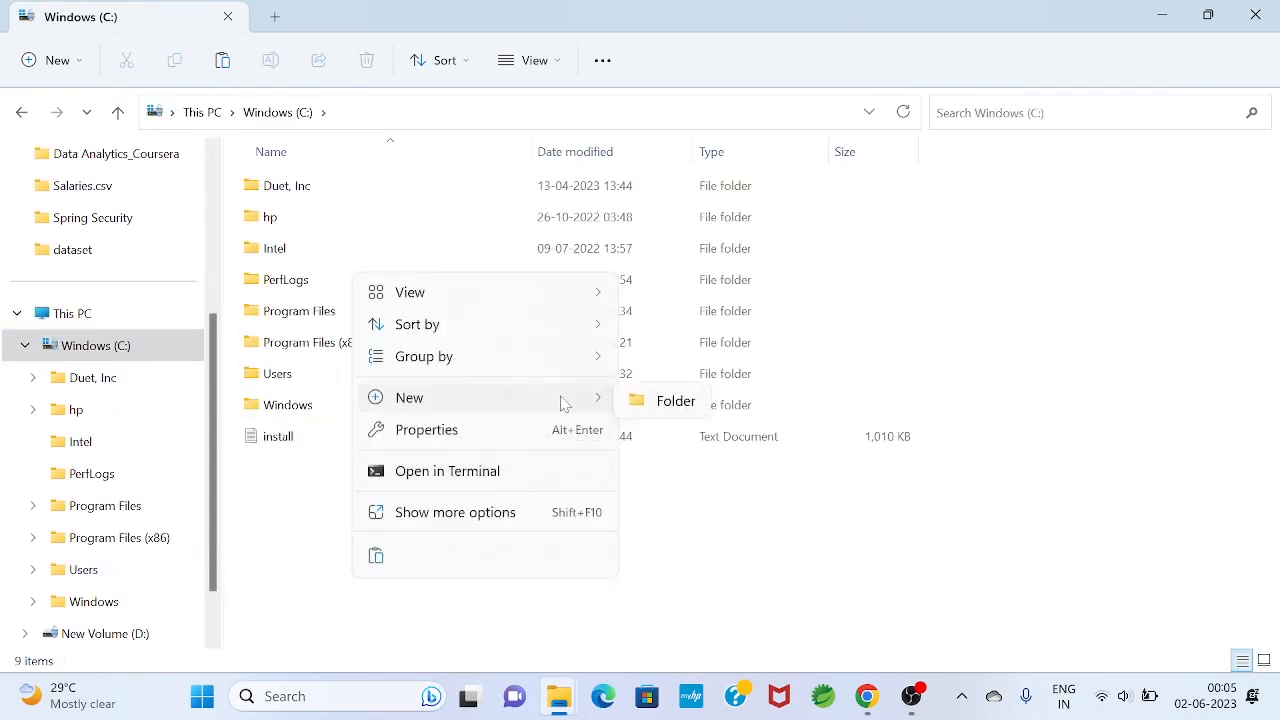
pyautogui.click(640, 405)
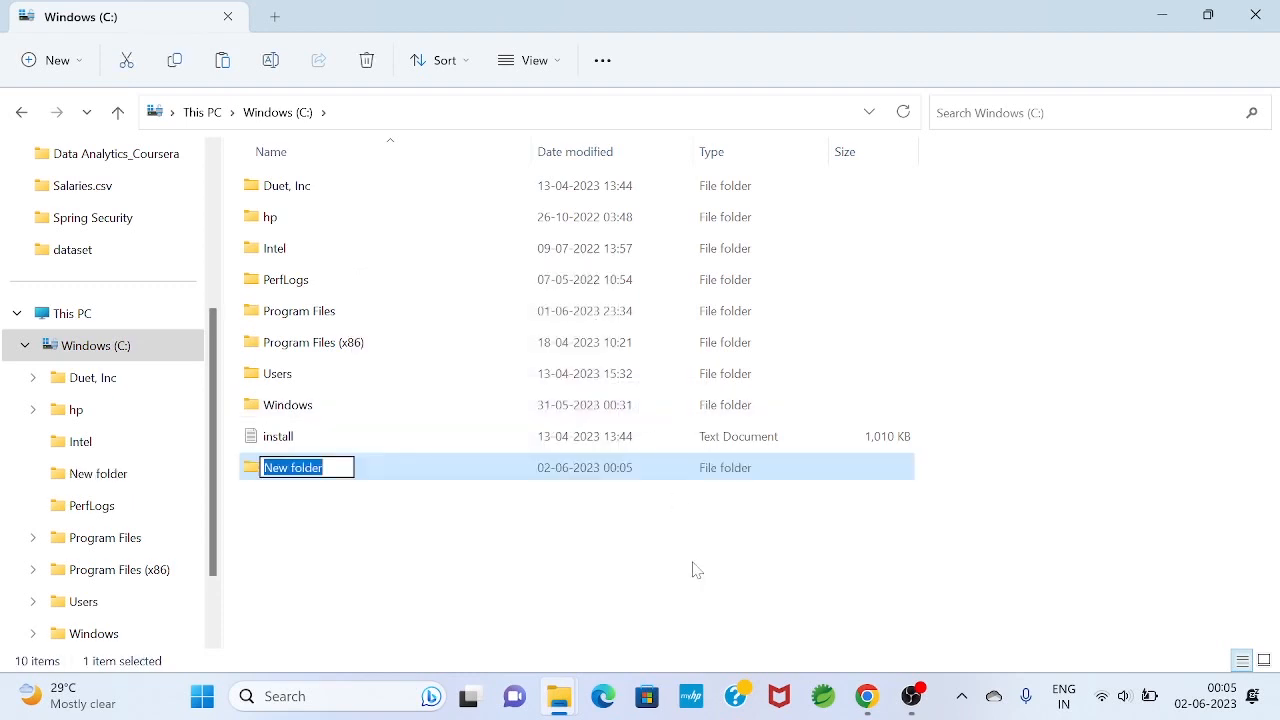
pyautogui.write('tools')
pyautogui.press('Return')
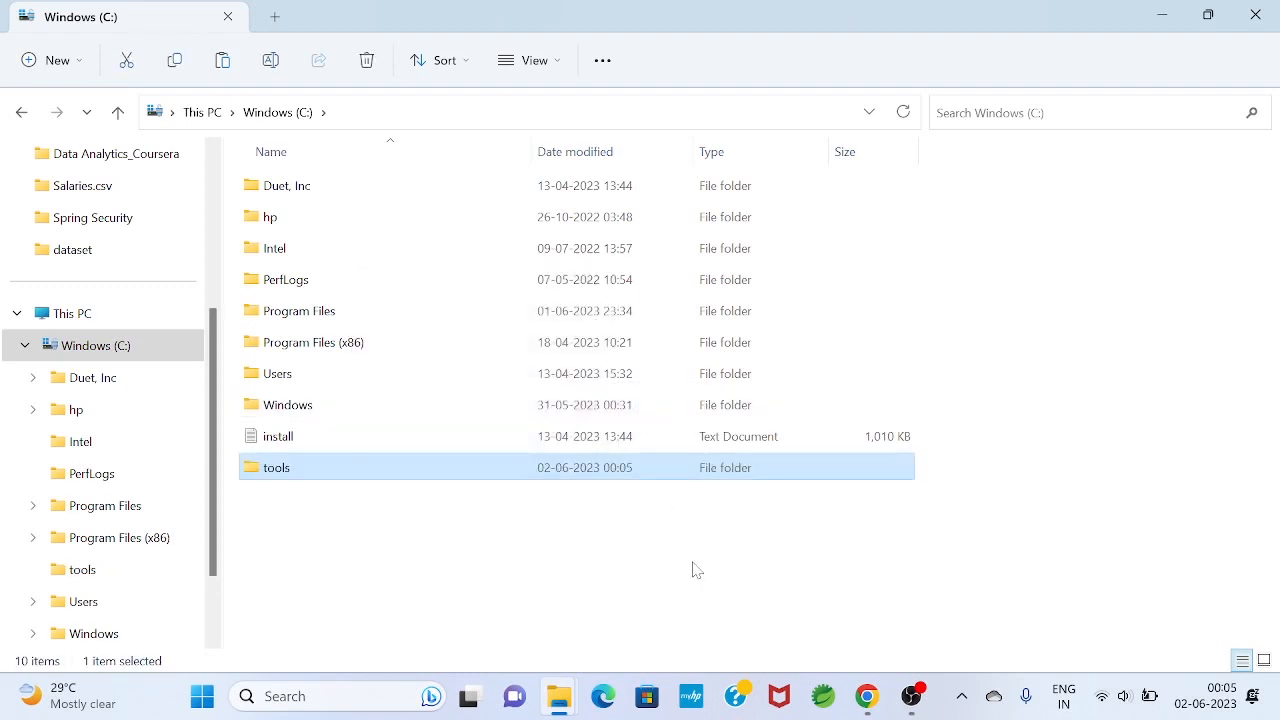
# Paste the copied jdk-21 folder into C:\tools
pyautogui.doubleClick(322, 472)
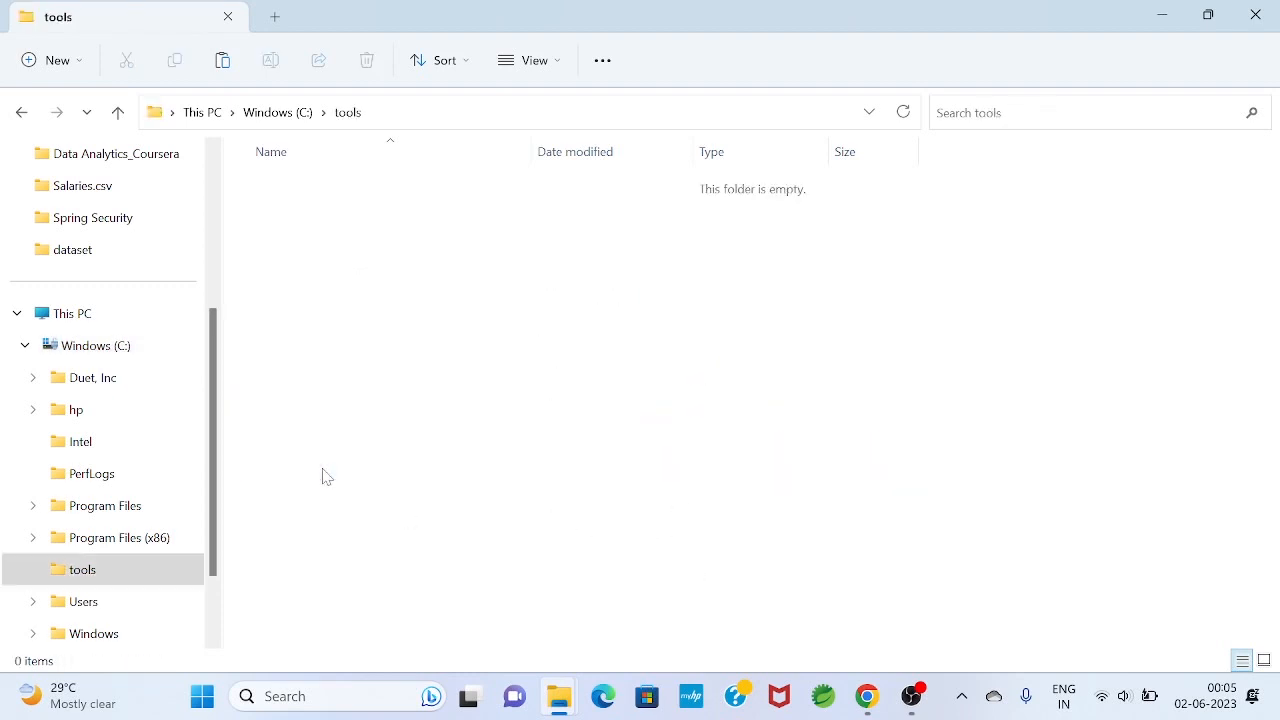
pyautogui.rightClick(265, 225)
pyautogui.click(290, 248)
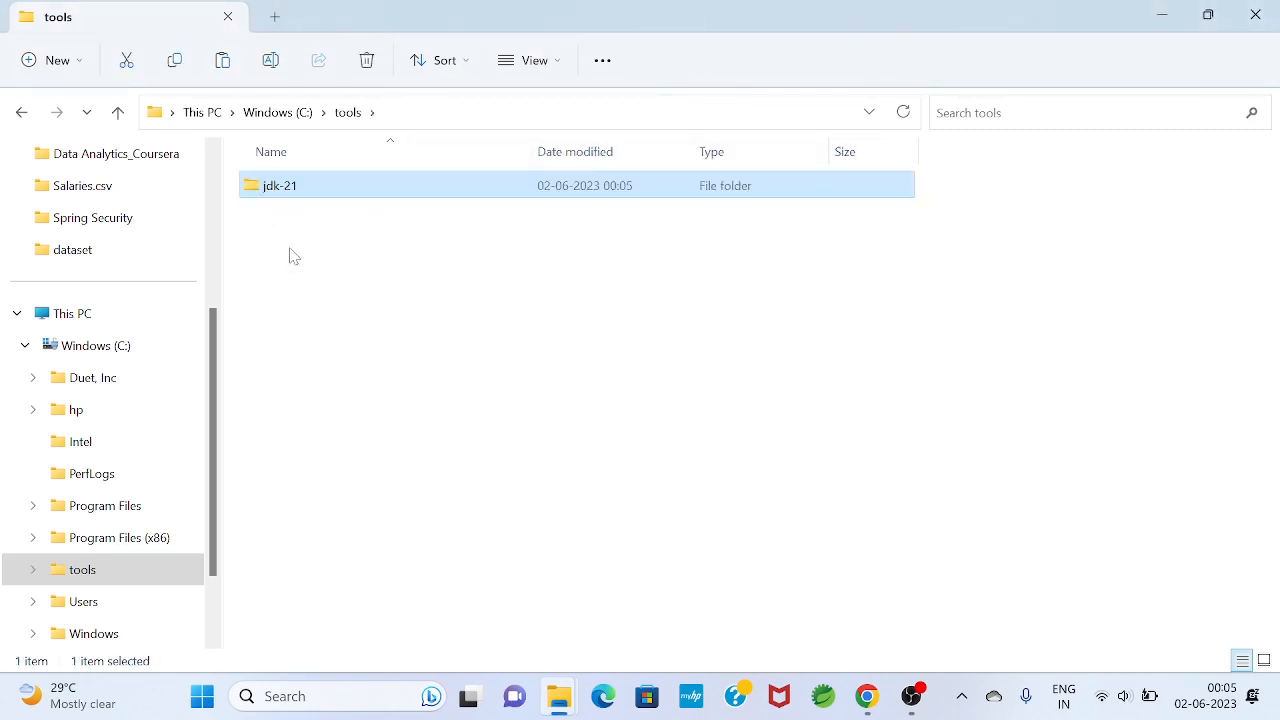
# Open the jdk-21 folder inside C:\tools and display its full path
pyautogui.click(443, 112)
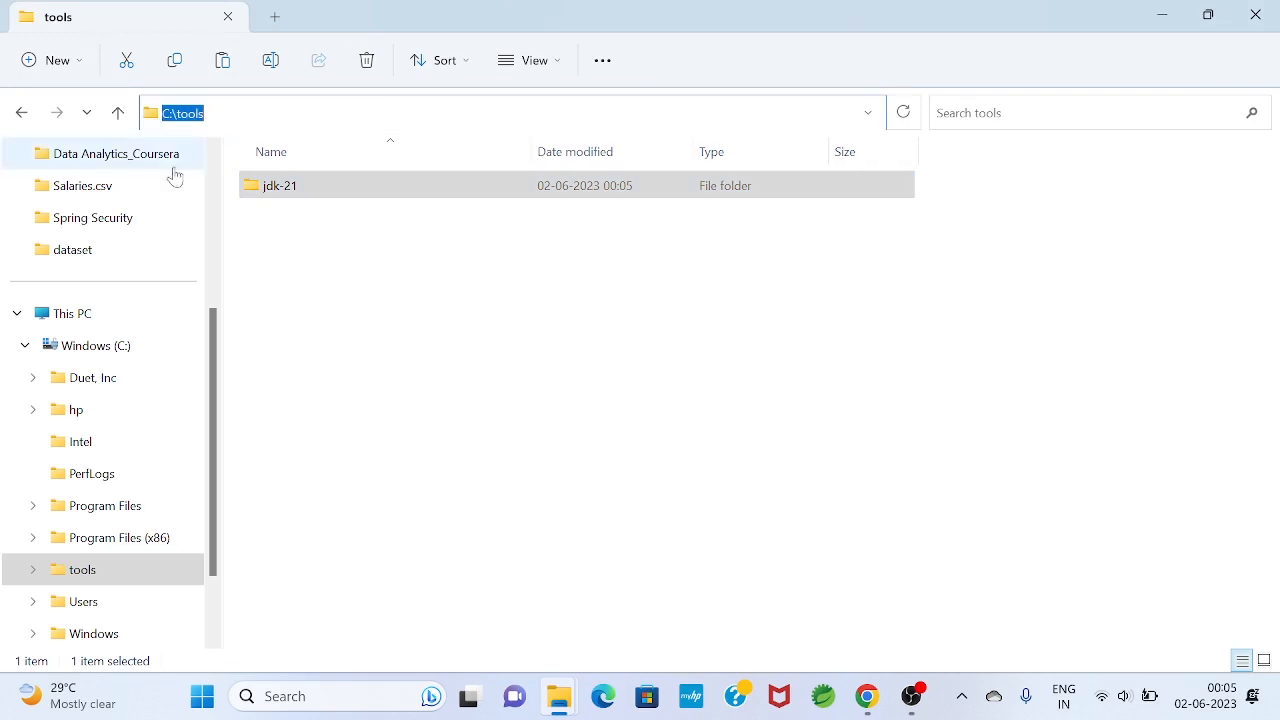
pyautogui.doubleClick(297, 189)
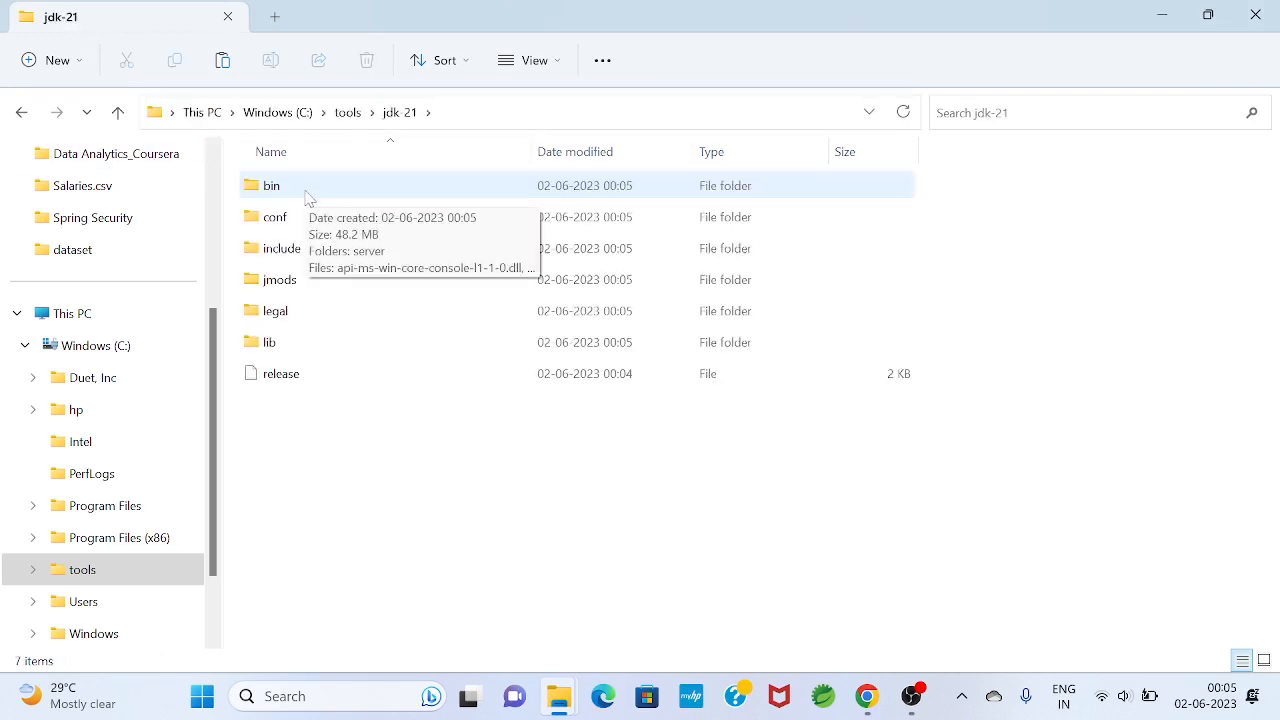
pyautogui.click(502, 114)
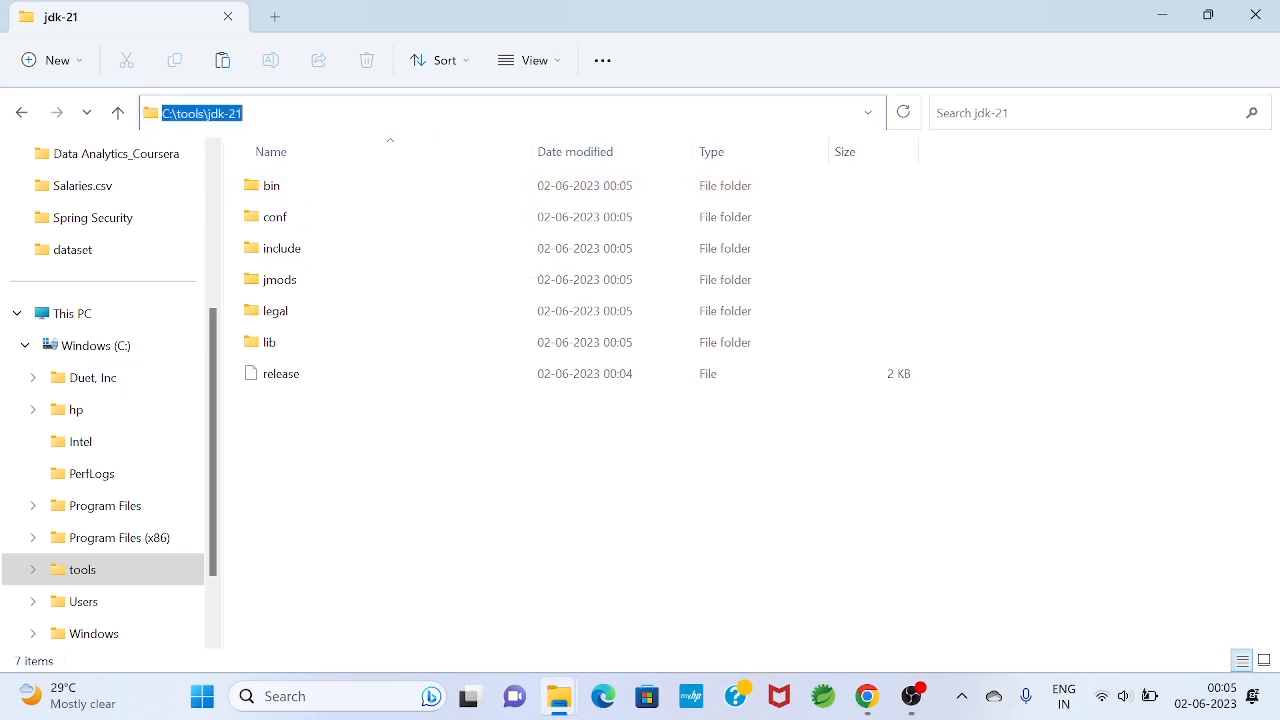
pyautogui.click(274, 115)
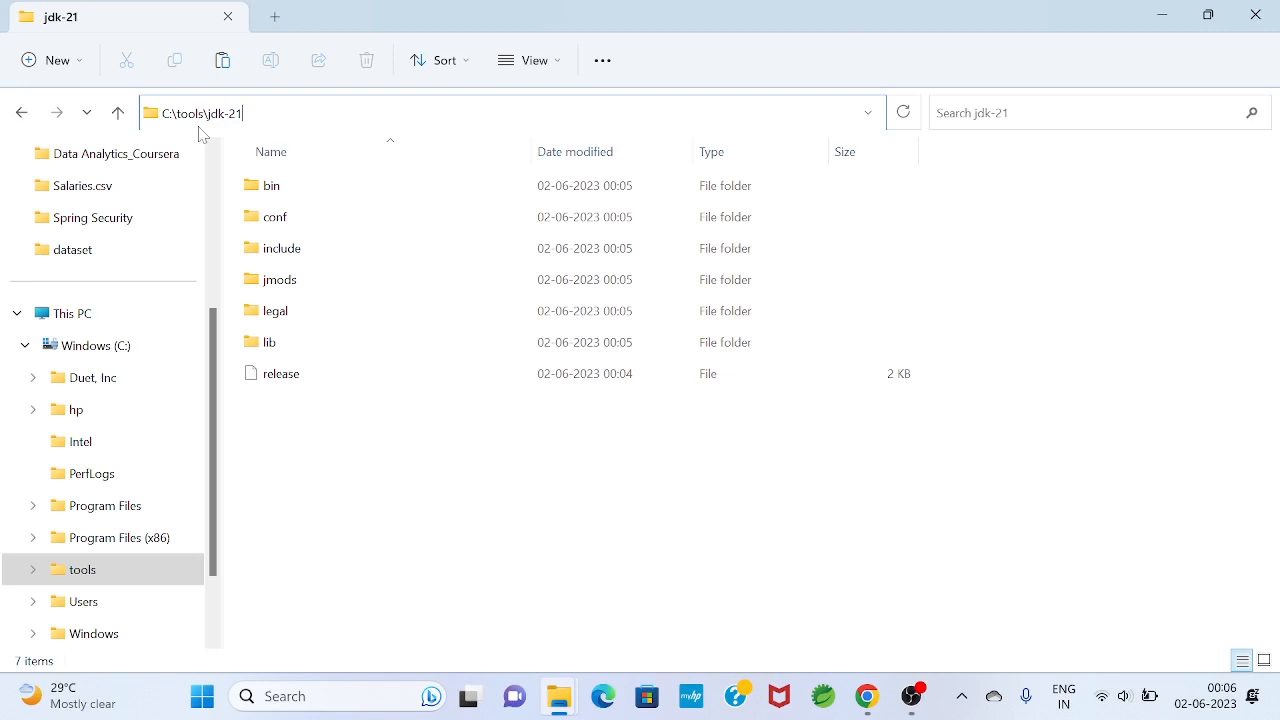
pyautogui.click(203, 700)
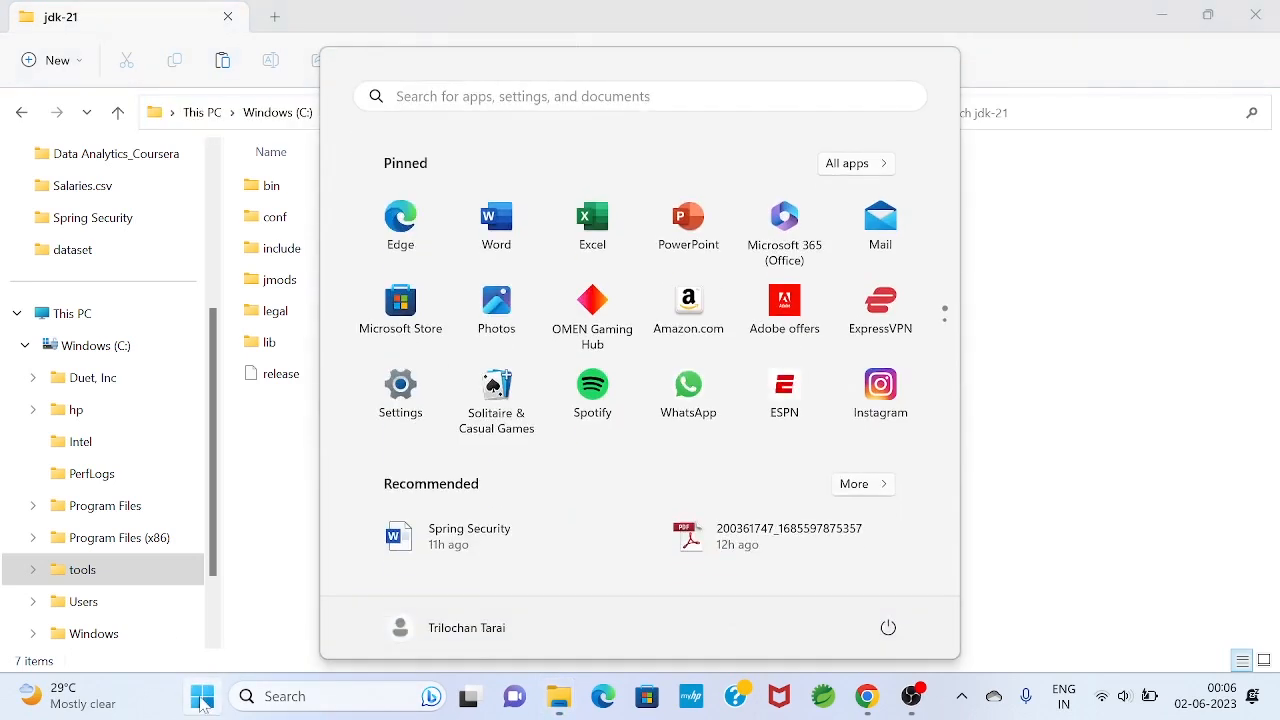
pyautogui.click(640, 96)
pyautogui.write('e')
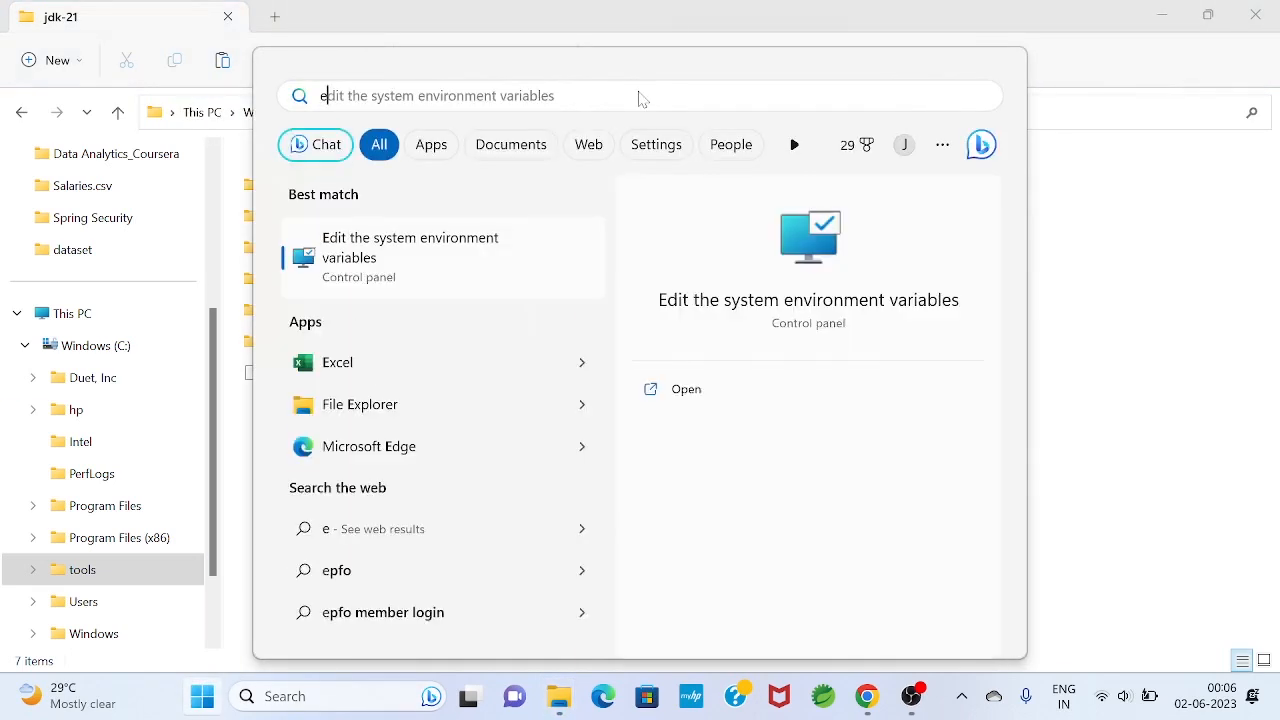
pyautogui.write('vironment ')
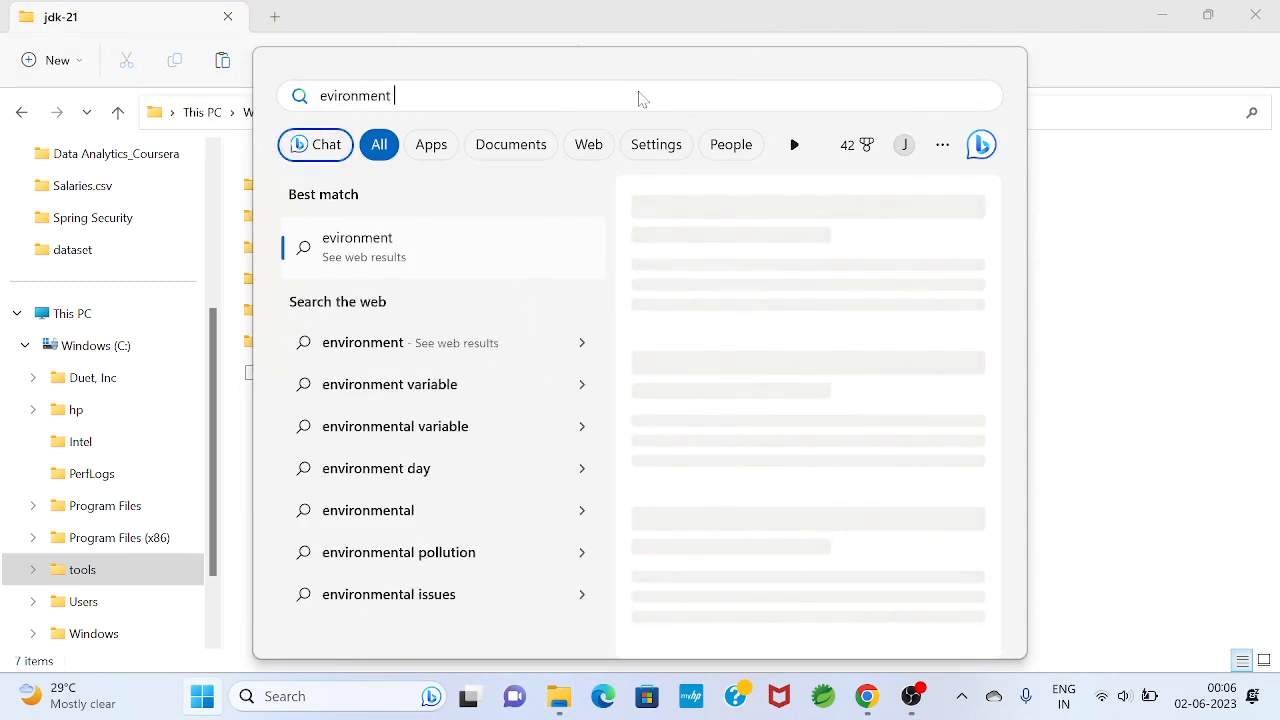
pyautogui.write('variab')
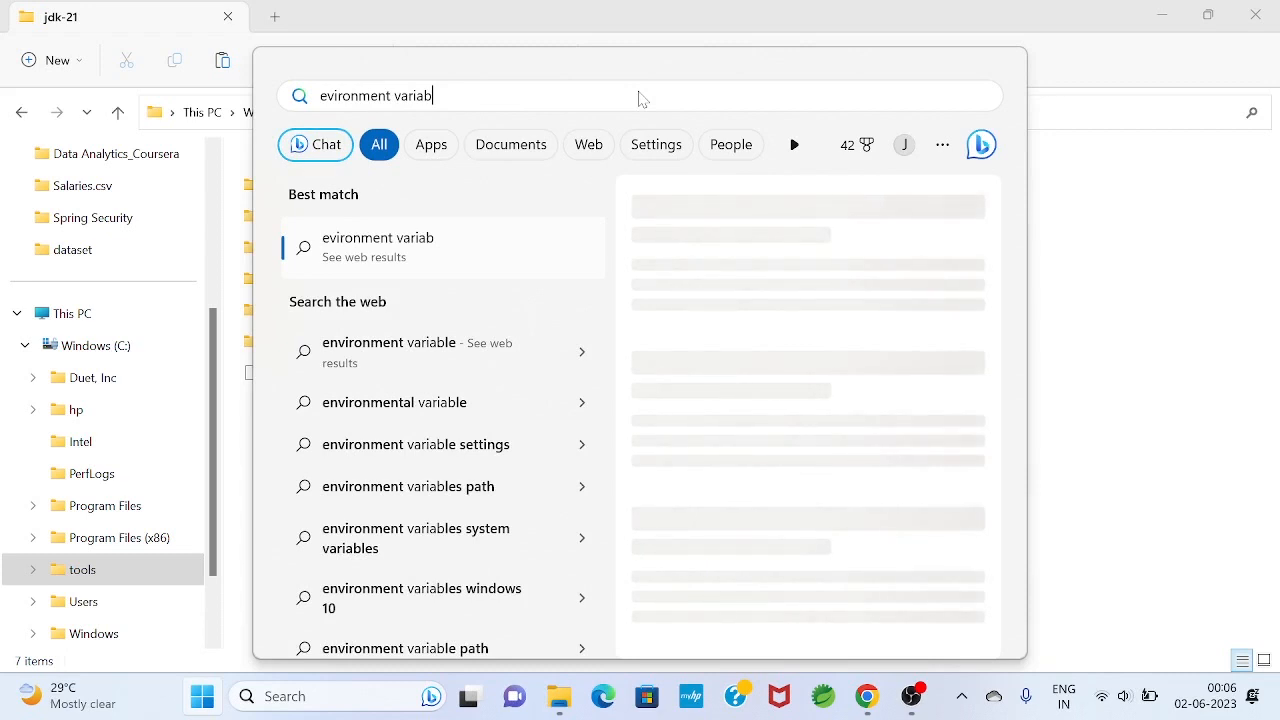
pyautogui.write('les')
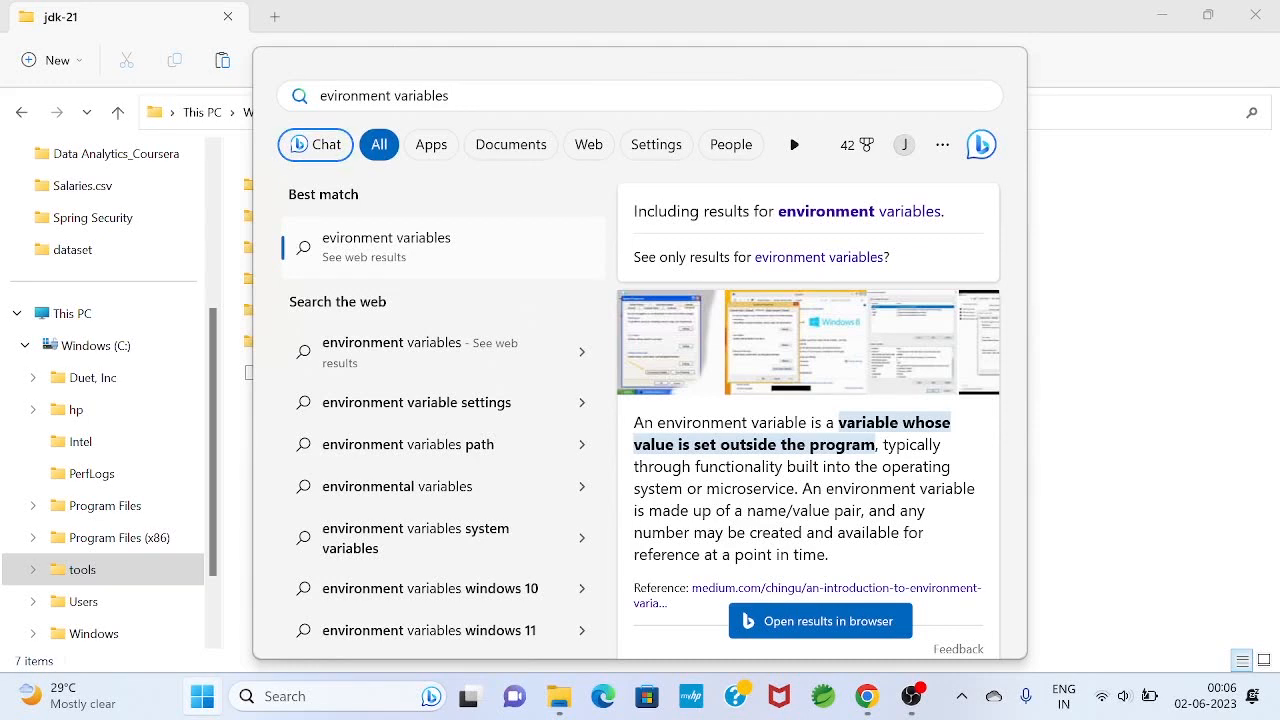
pyautogui.click(328, 96)
pyautogui.write('n')
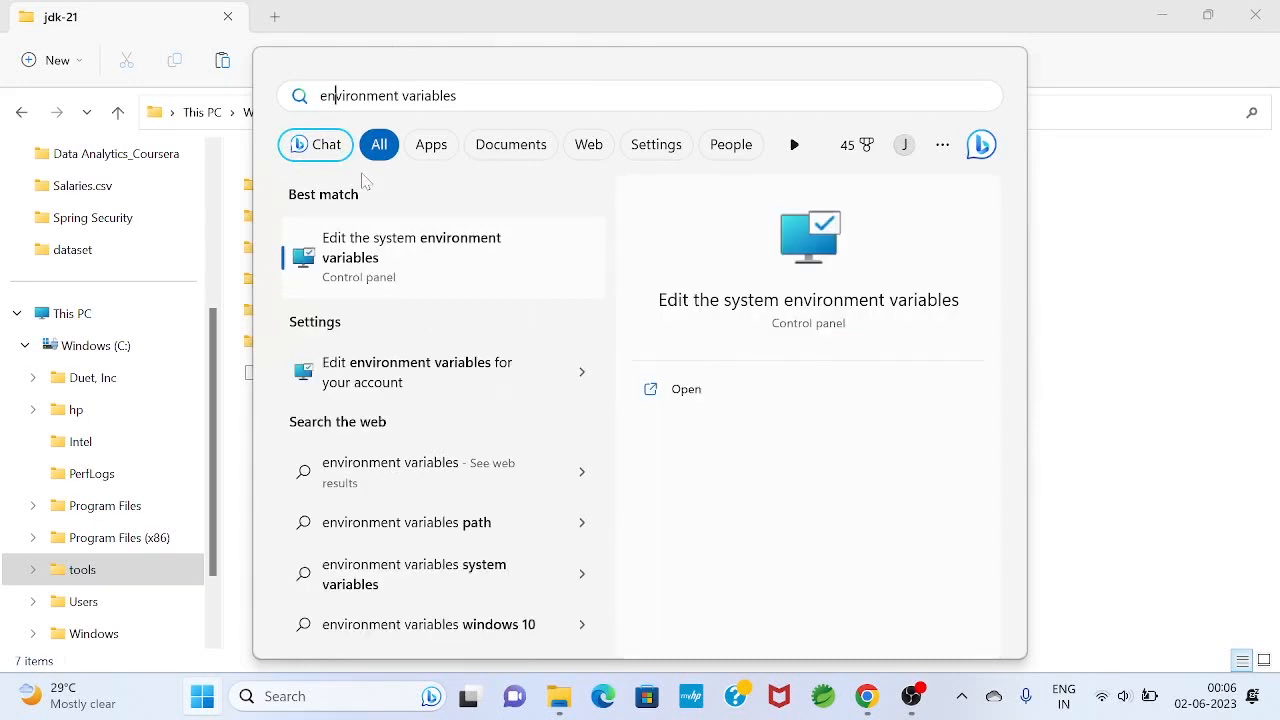
pyautogui.click(432, 240)
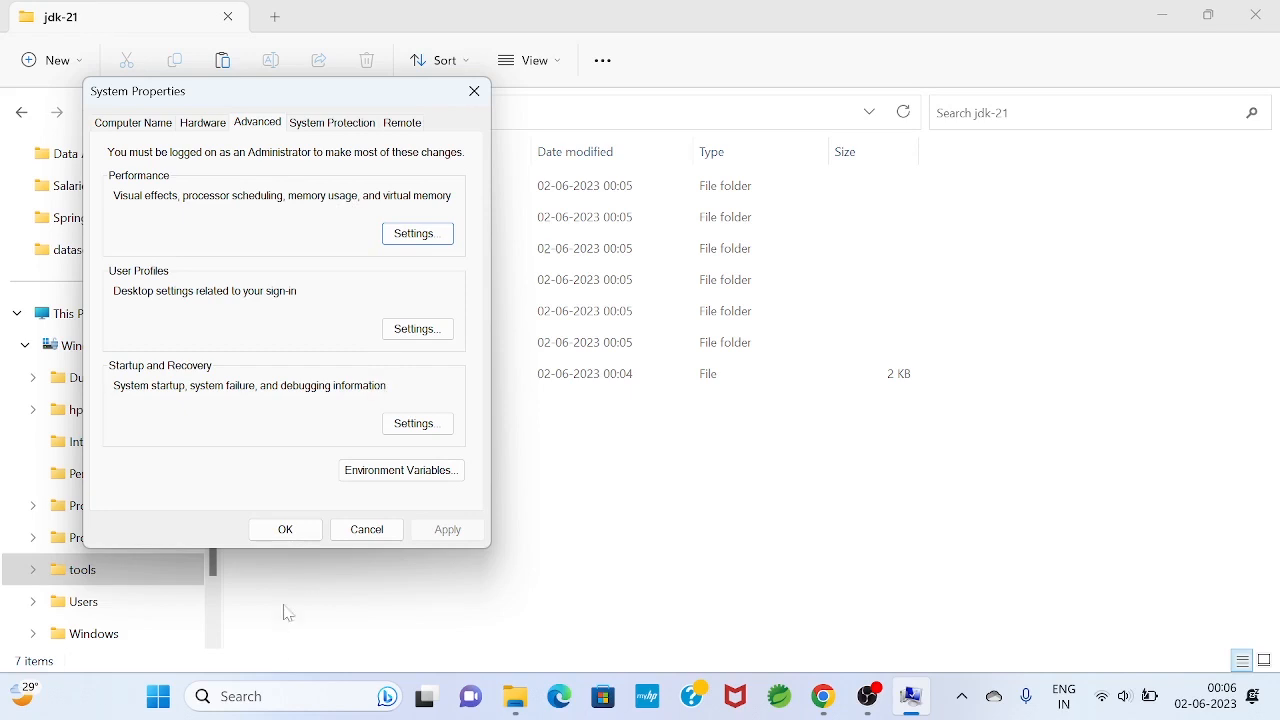
pyautogui.click(415, 481)
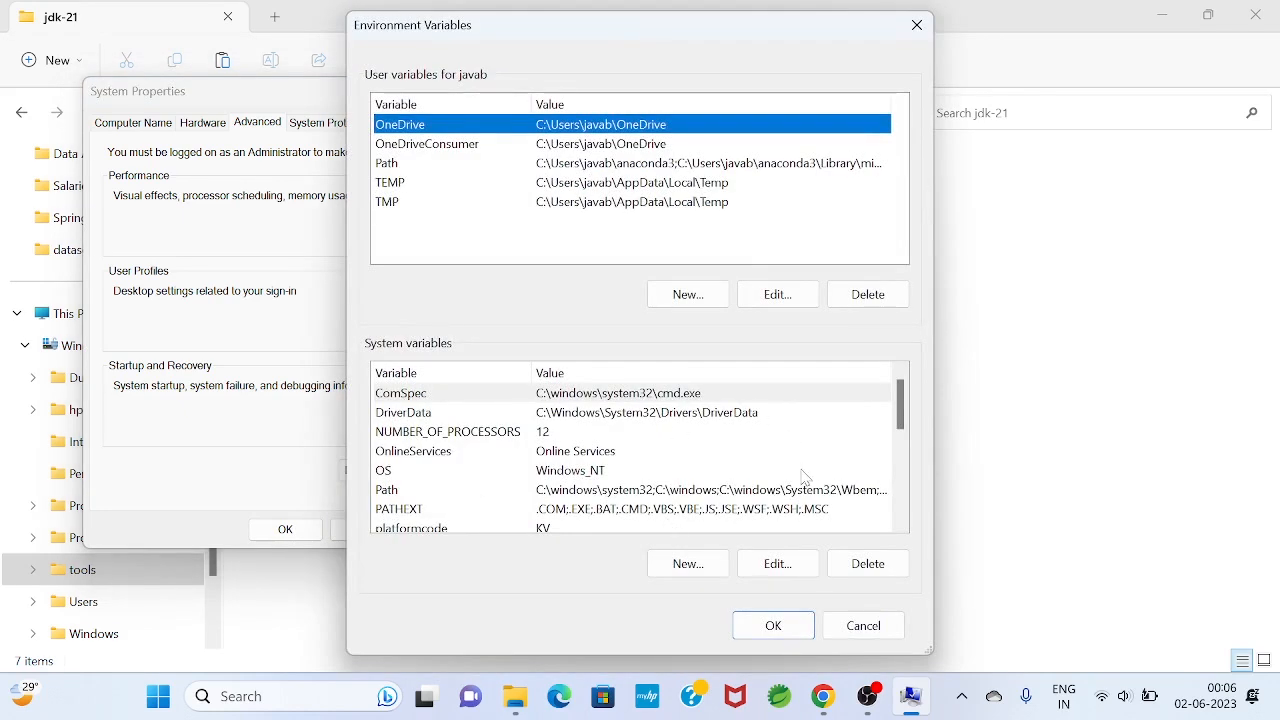
pyautogui.click(687, 565)
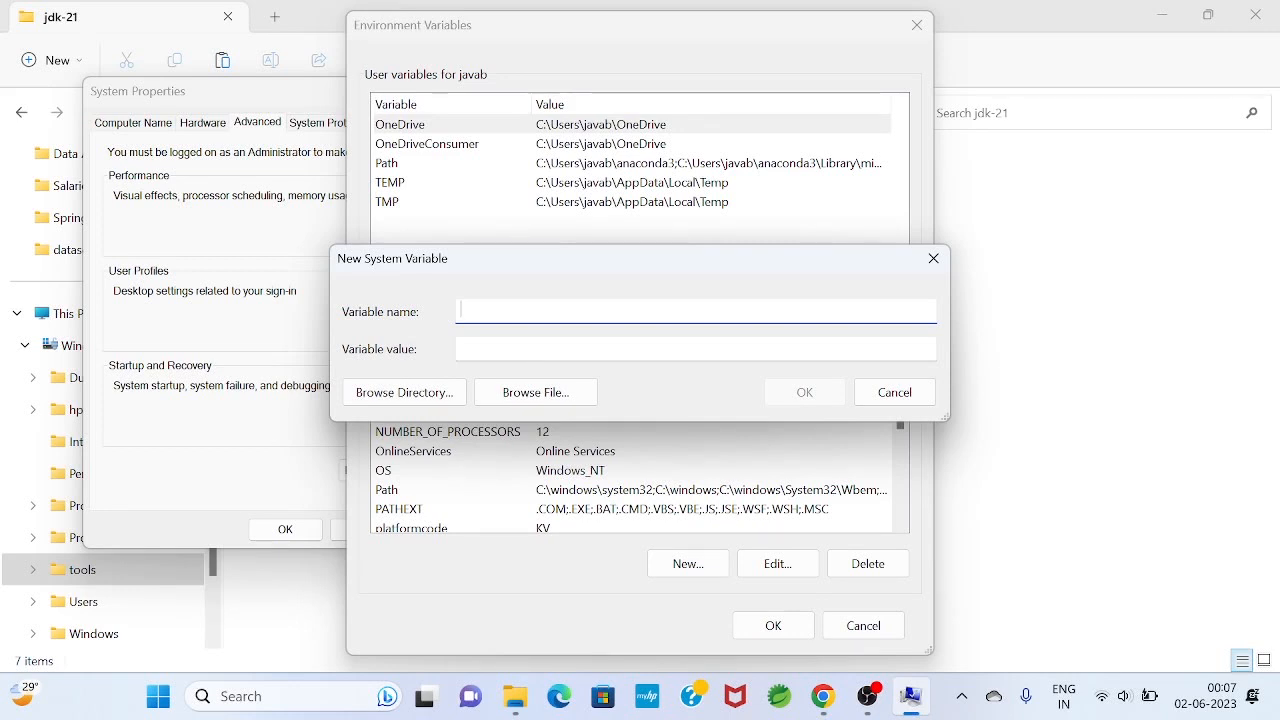
pyautogui.write('JAVA_HOME')
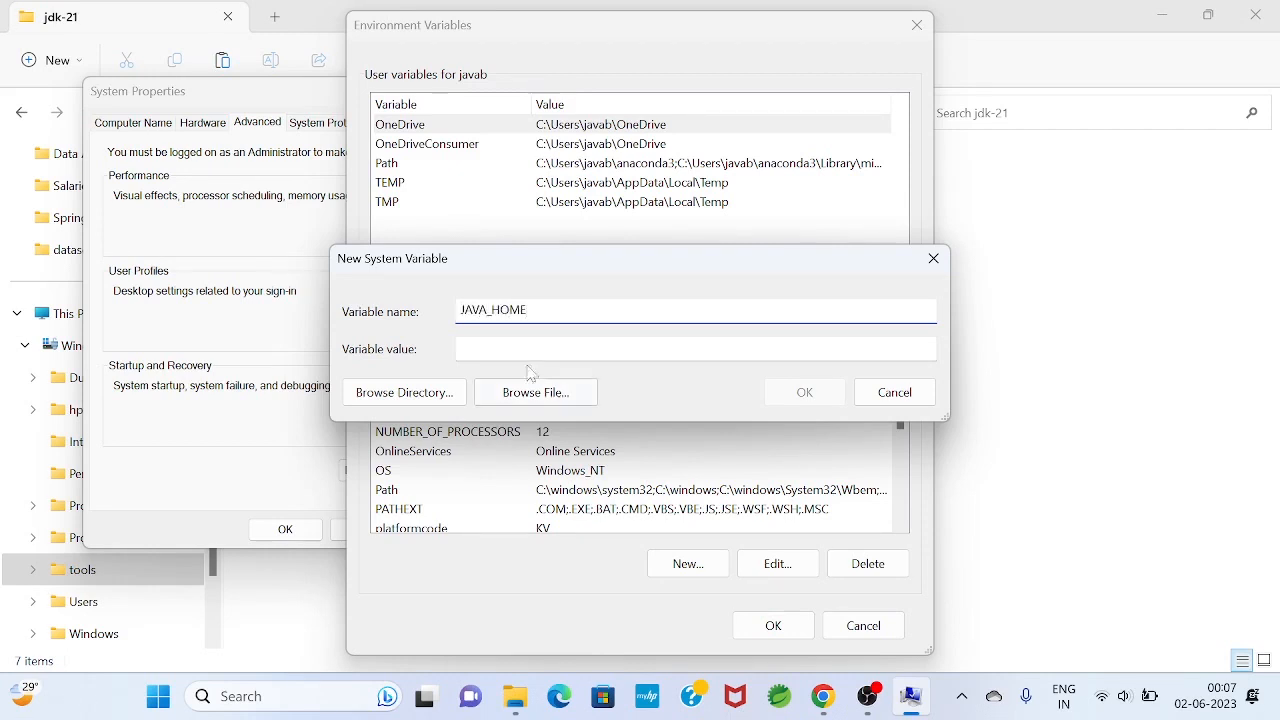
pyautogui.press('Tab')
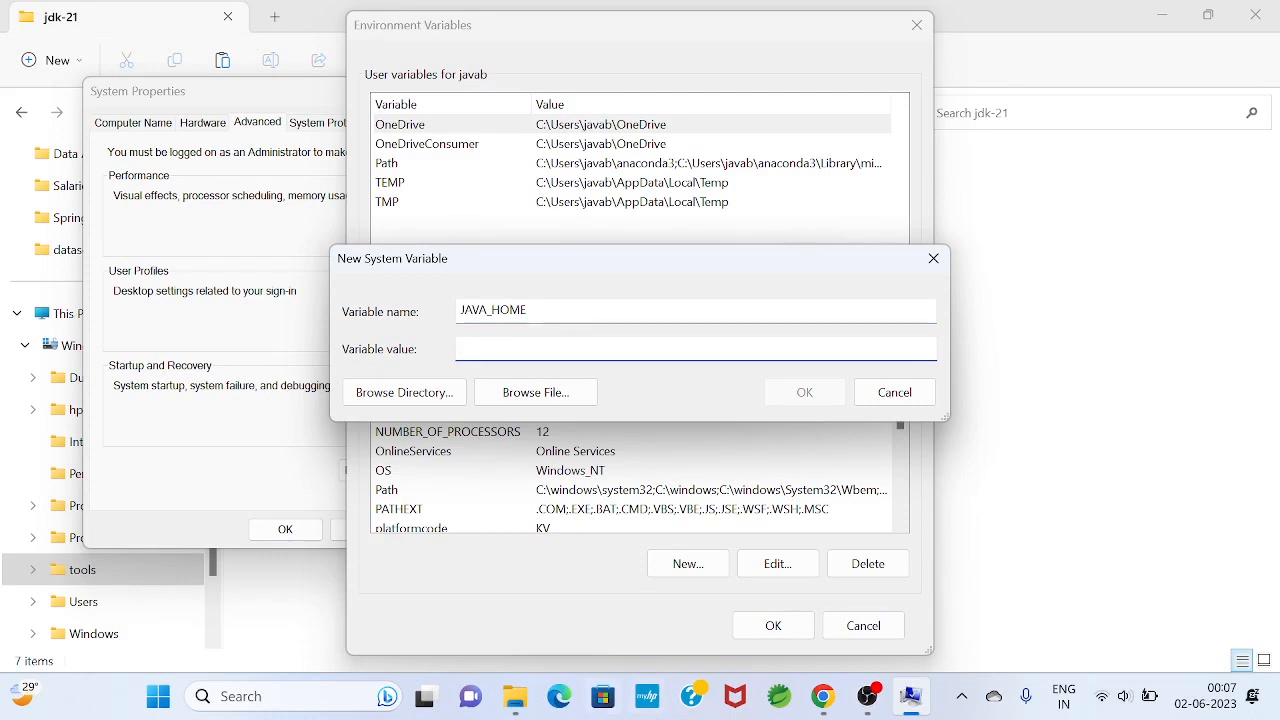
pyautogui.click(527, 695)
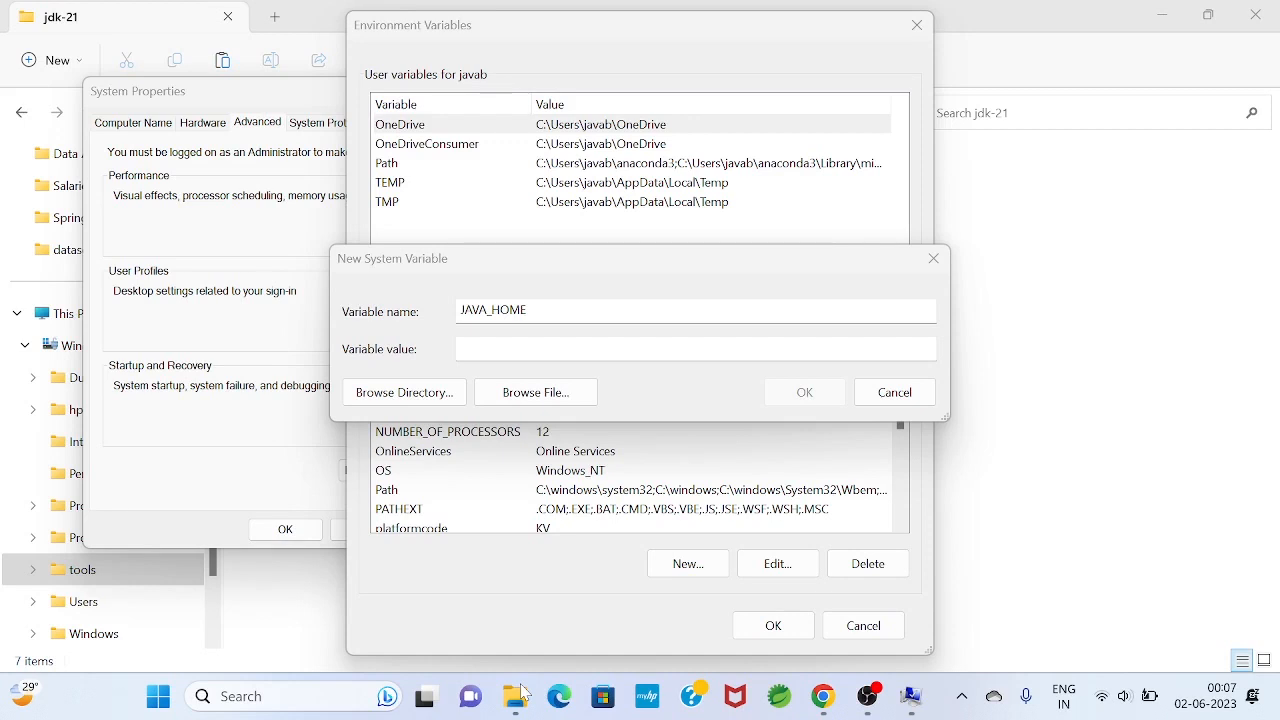
pyautogui.click(903, 393)
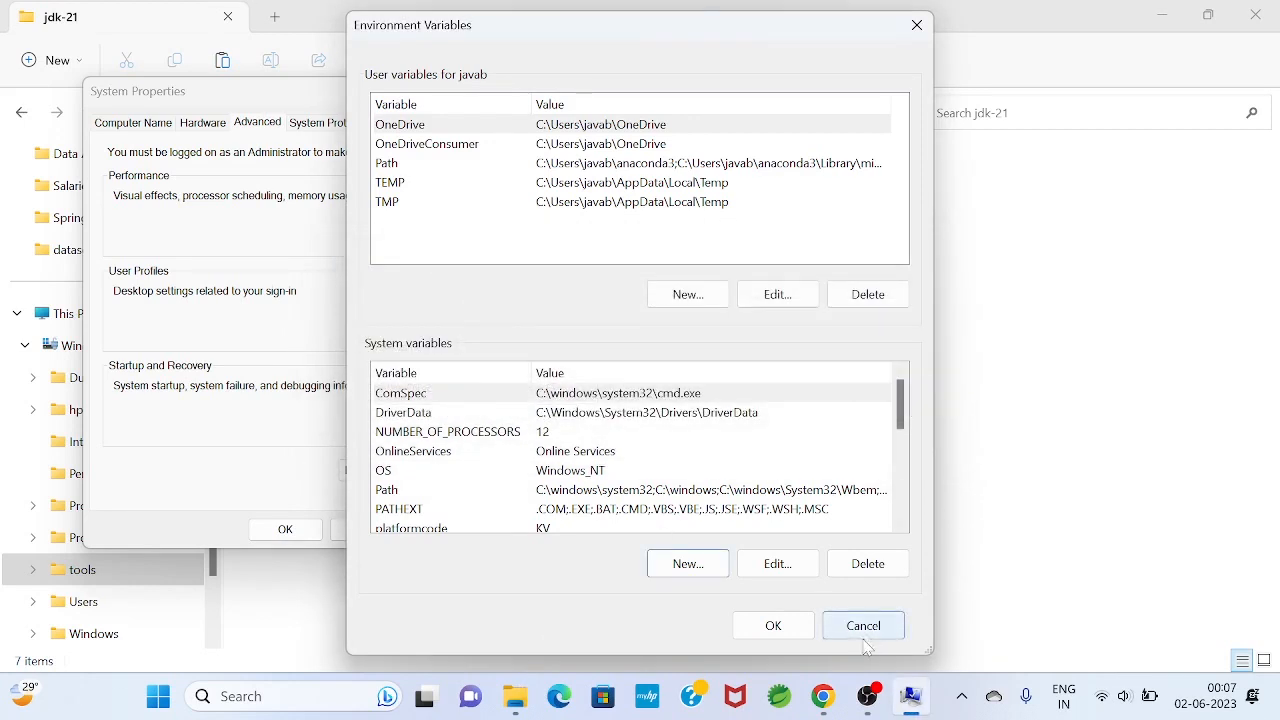
pyautogui.click(863, 626)
pyautogui.click(366, 529)
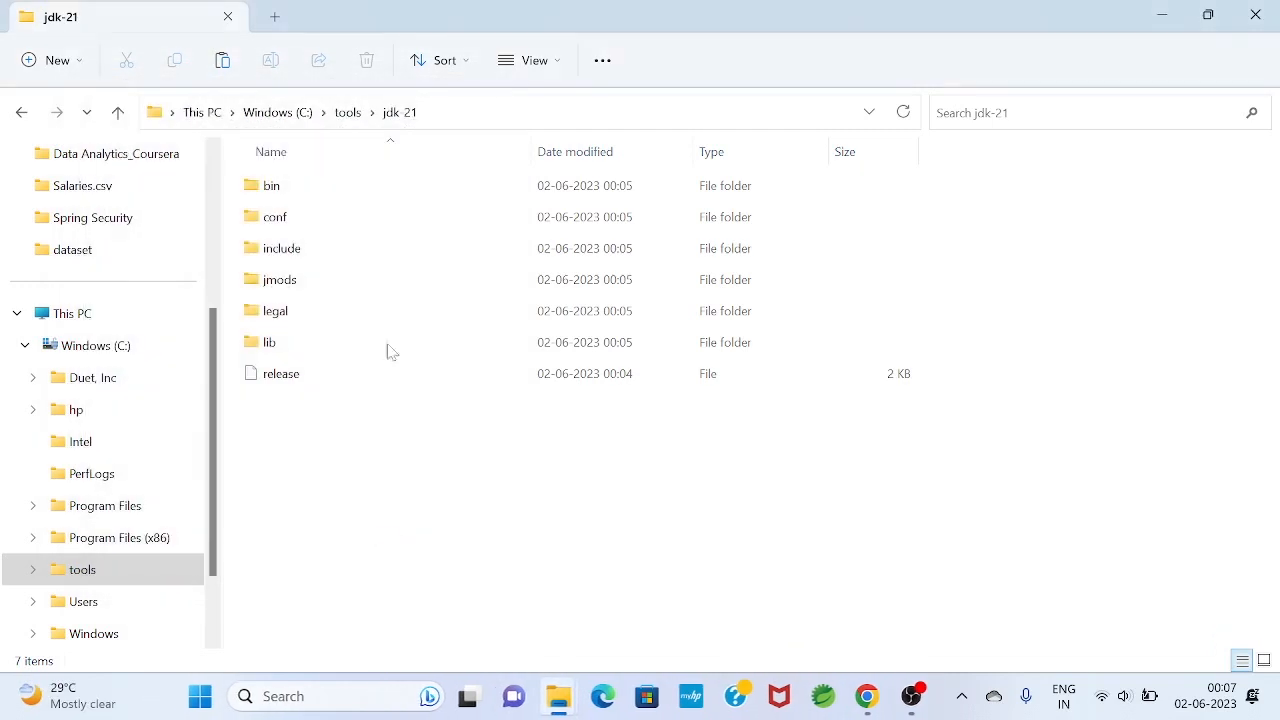
# Copy the full path C:\tools\jdk-21 of the open jdk-21 folder
pyautogui.click(500, 113)
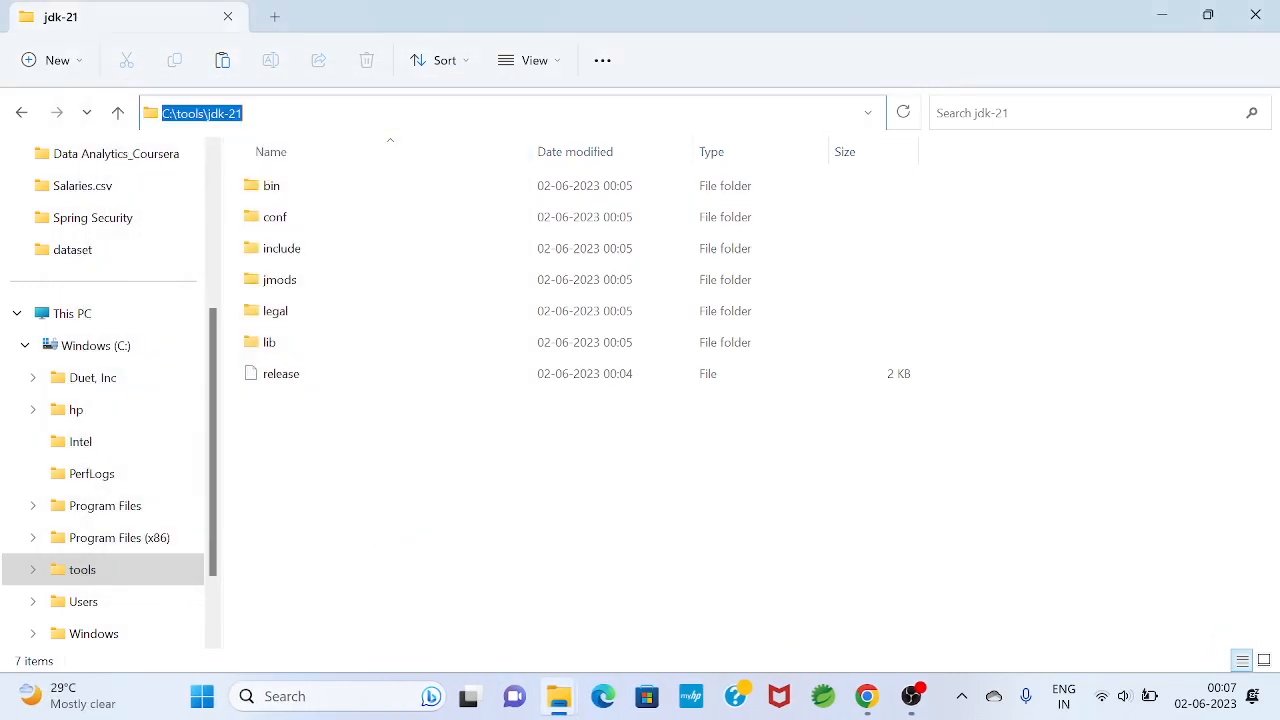
pyautogui.rightClick(232, 117)
pyautogui.click(272, 177)
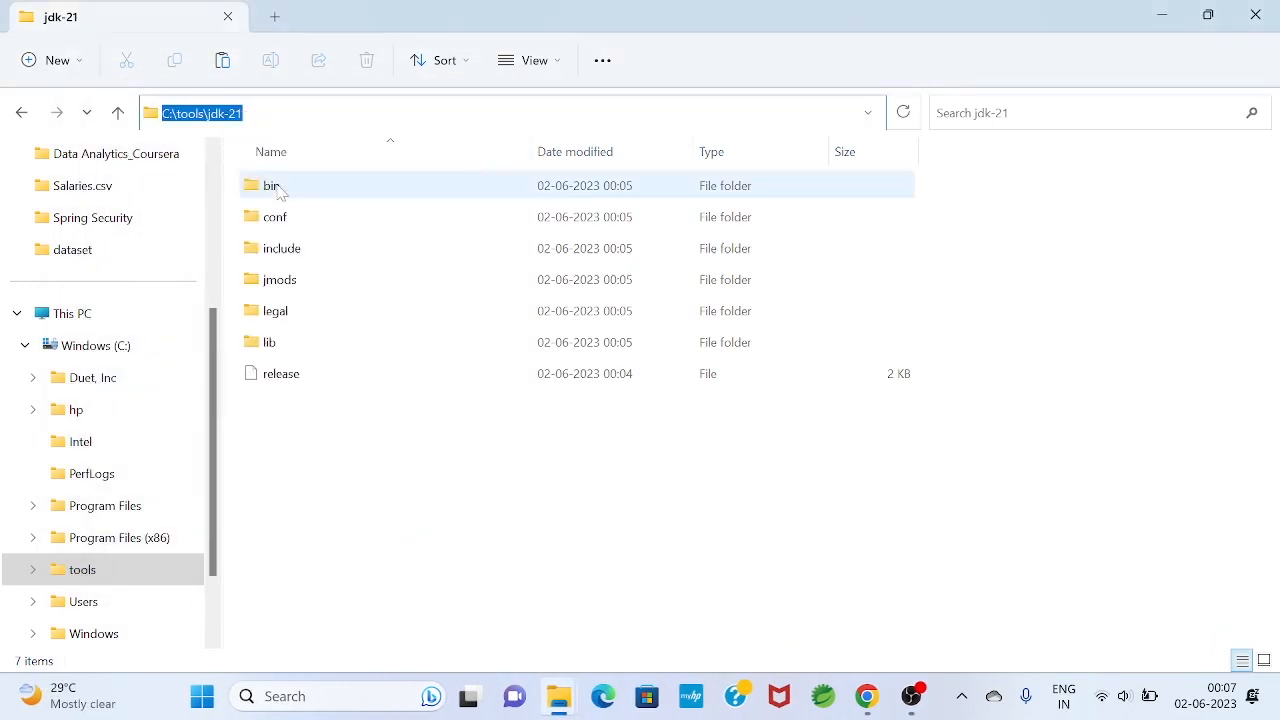
pyautogui.click(446, 476)
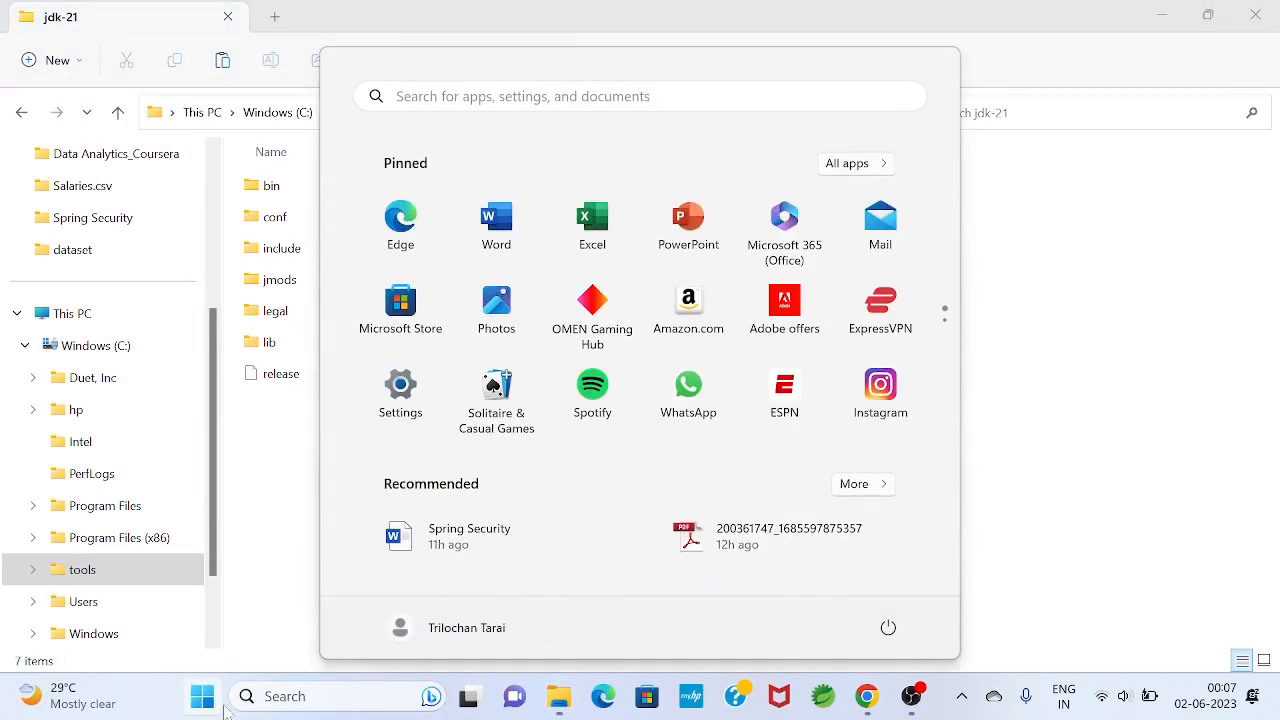
# Search Windows for the system environment variables settings and open the Environment Variables dialog
pyautogui.click(202, 696)
pyautogui.click(723, 97)
pyautogui.write('env')
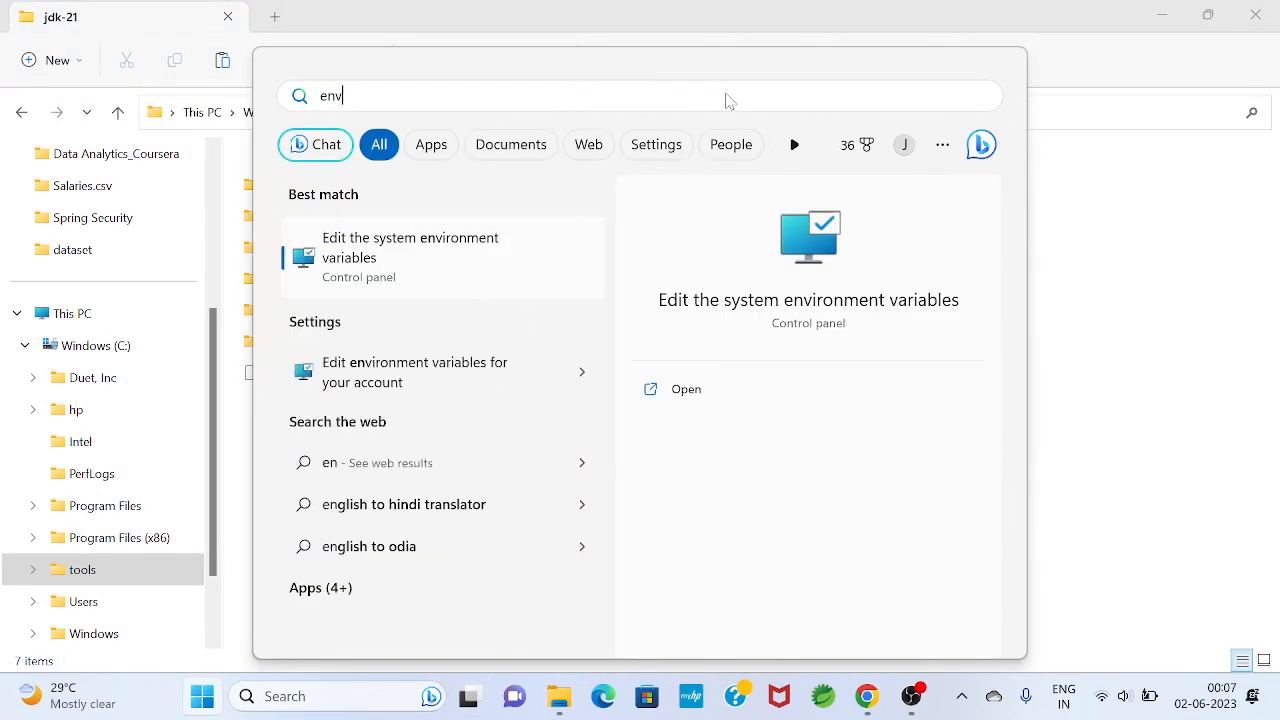
pyautogui.write('iro')
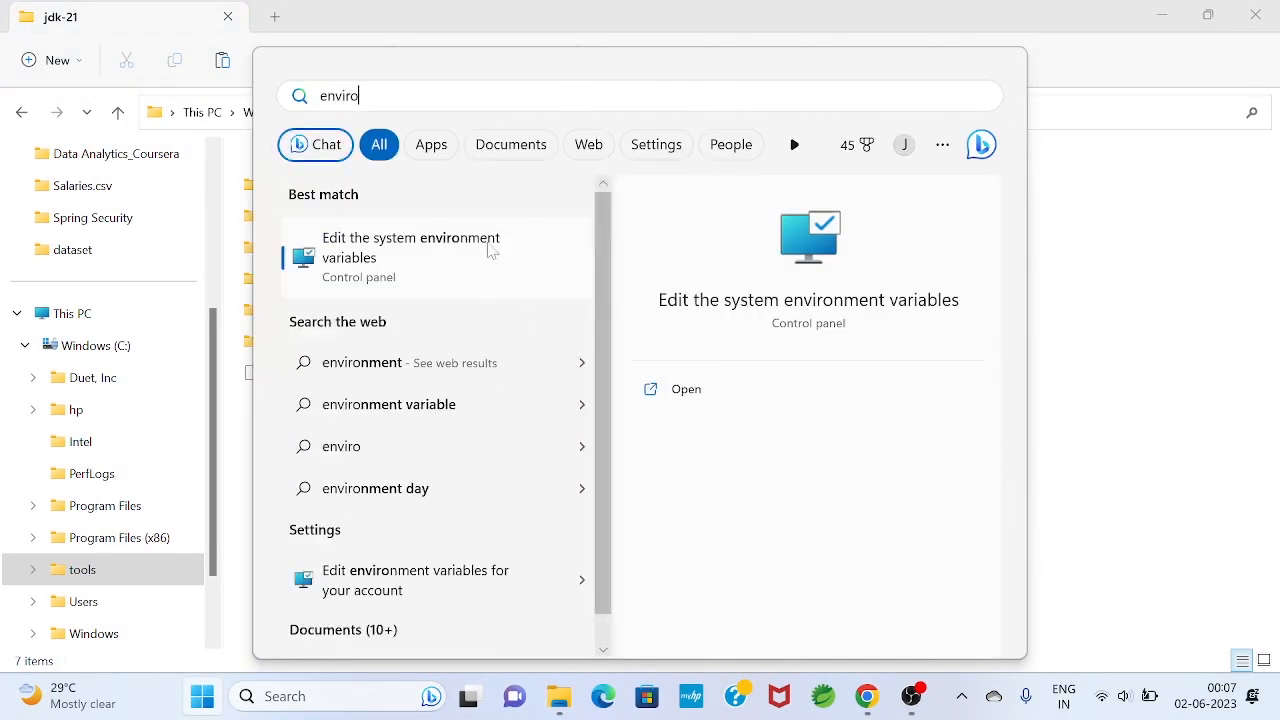
pyautogui.click(470, 256)
pyautogui.click(420, 488)
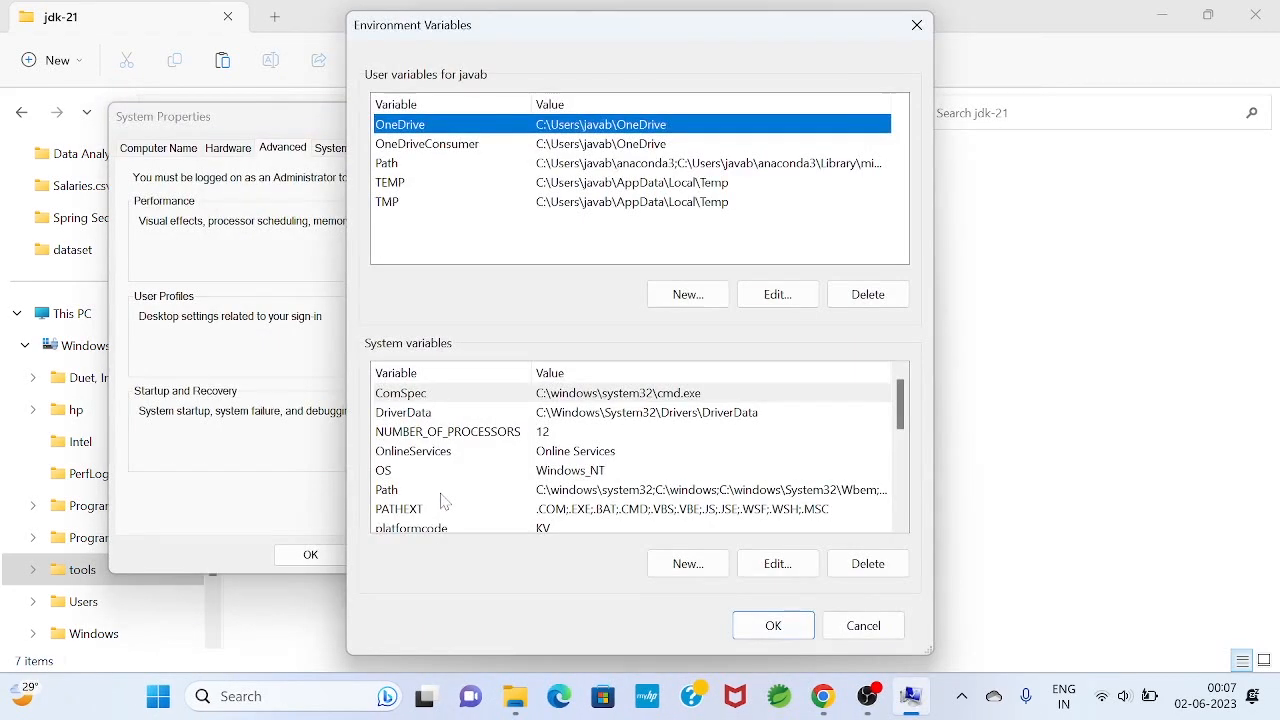
# Create a new system variable named JAVA_HOME with the value C:\tools\jdk-21
pyautogui.click(686, 564)
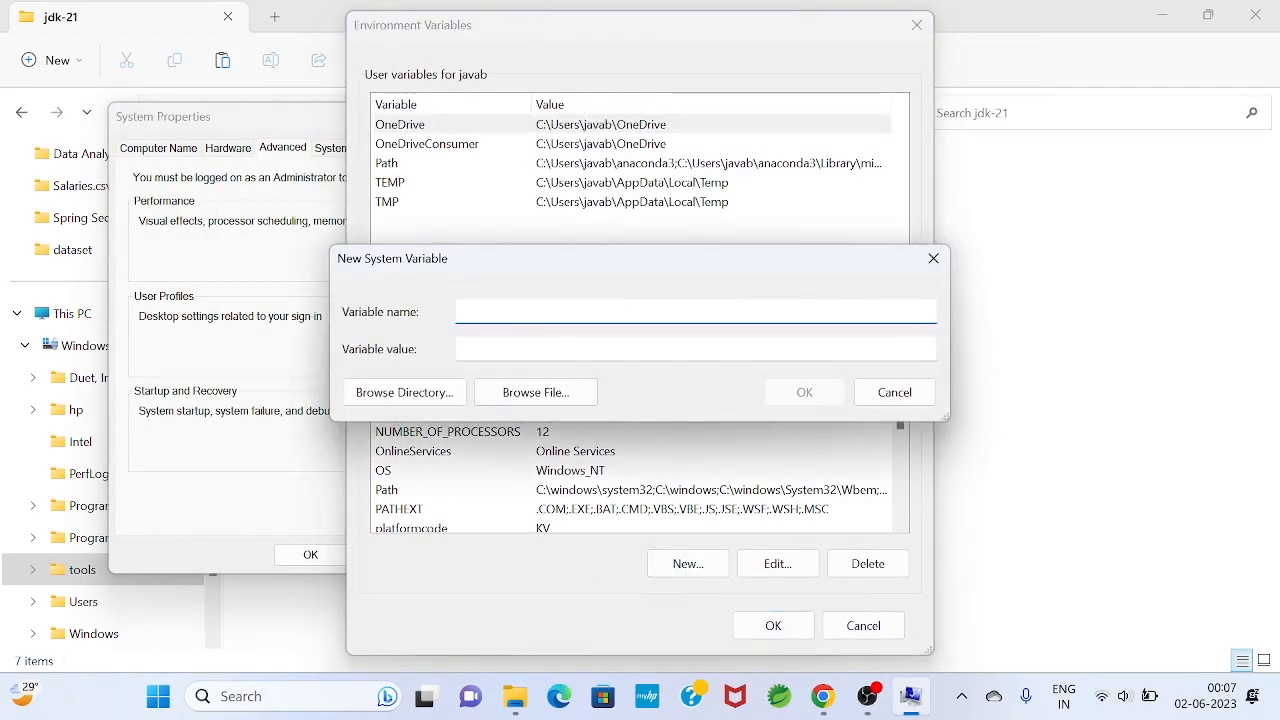
pyautogui.write('JAVA_HOME')
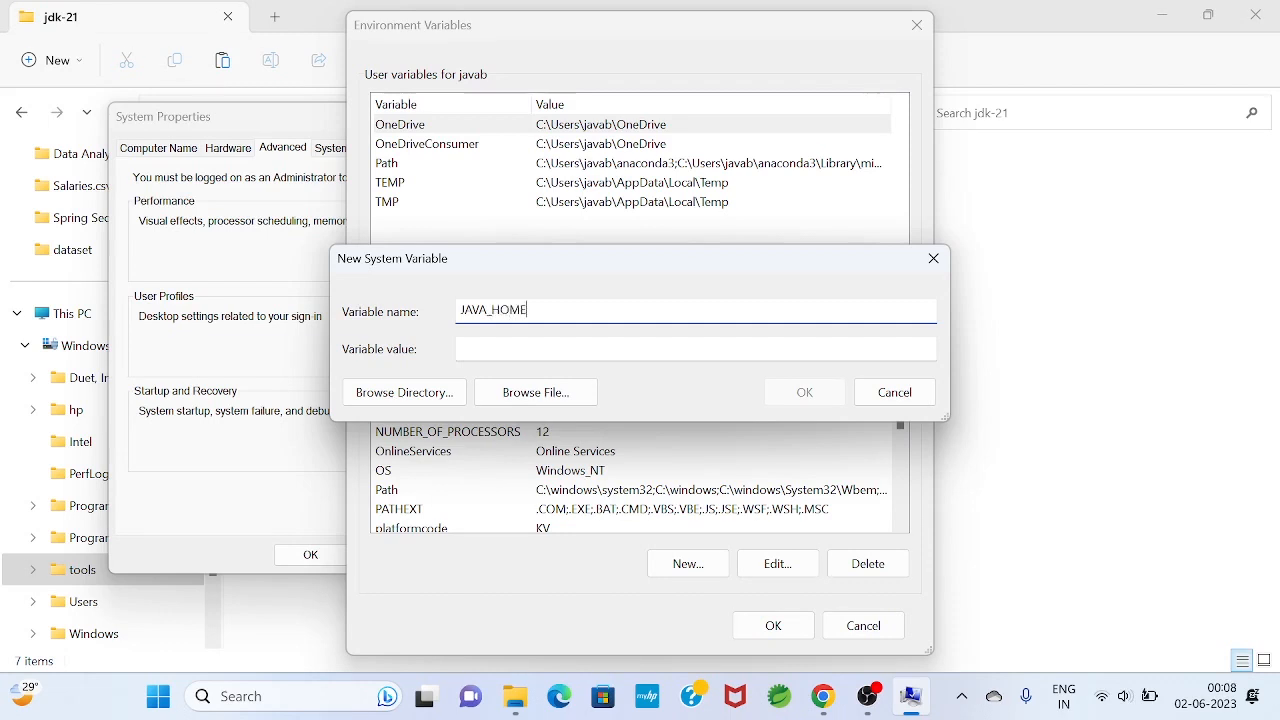
pyautogui.press('Tab')
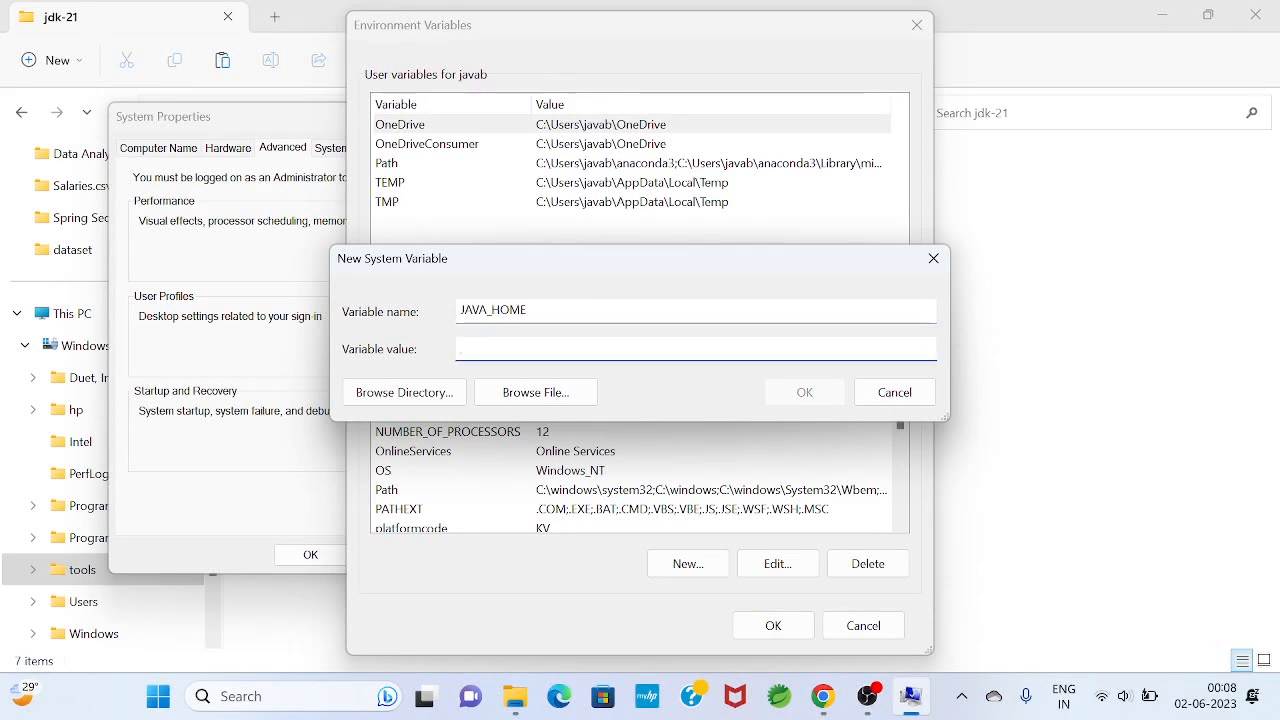
pyautogui.hotkey('ctrl', 'v')
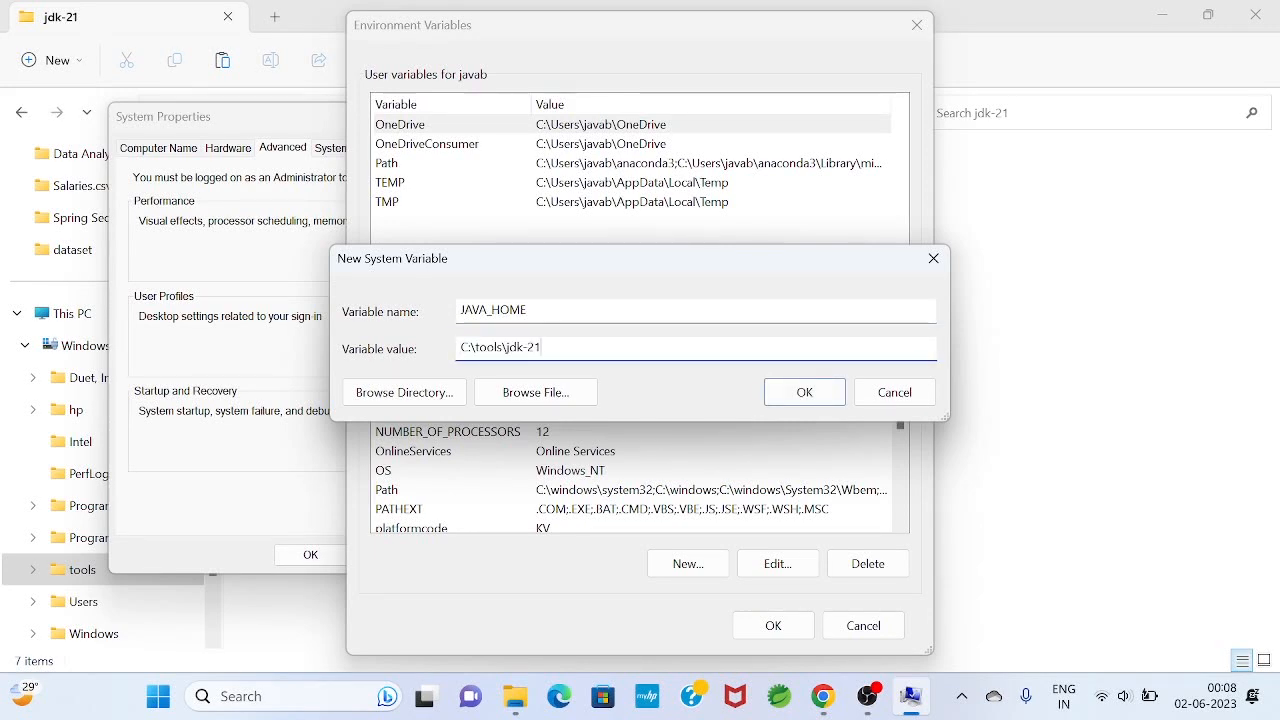
pyautogui.click(804, 392)
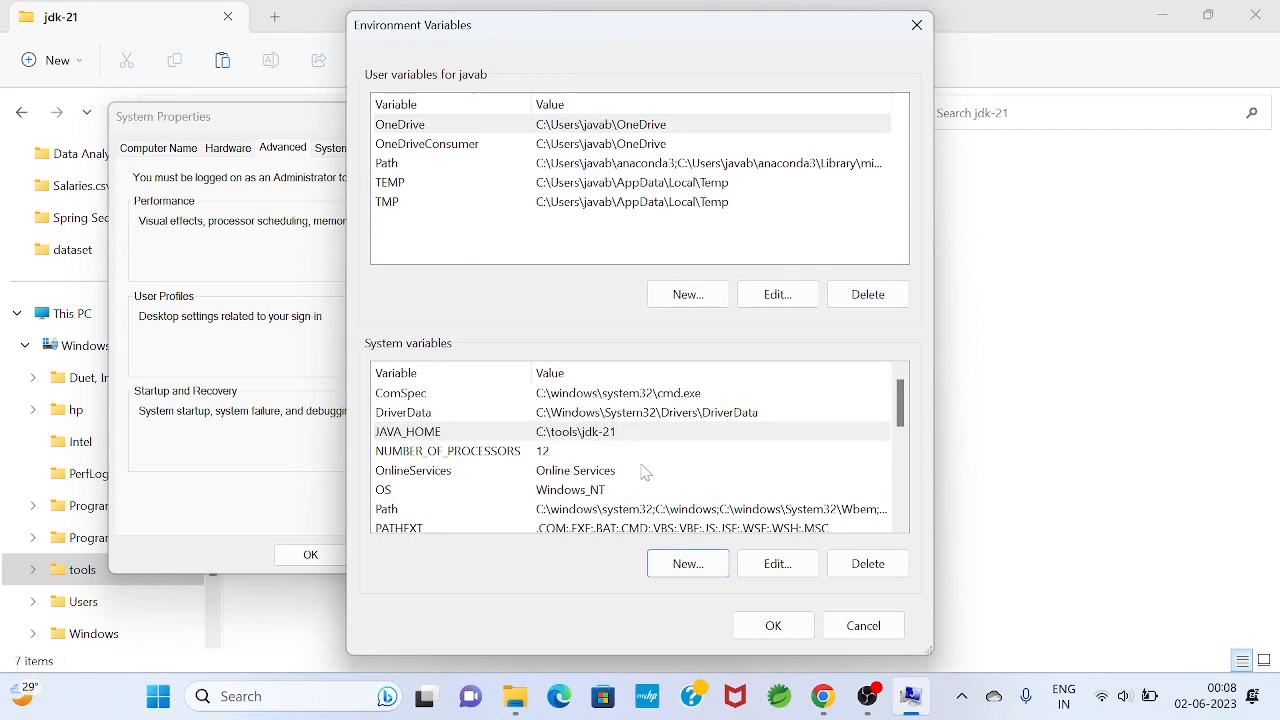
# Add the entry C:\tools\jdk-21\bin to the system Path variable and save the environment variables
pyautogui.scroll(-1, 647, 473)
pyautogui.click(555, 452)
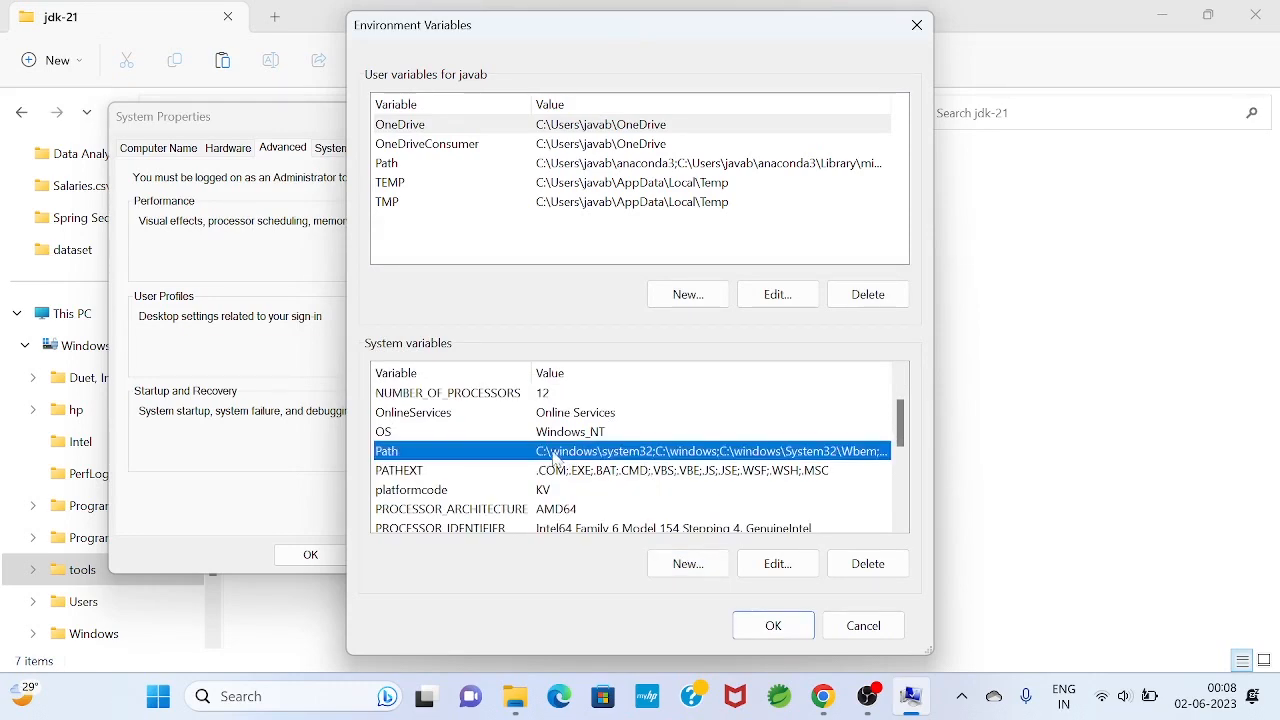
pyautogui.click(772, 563)
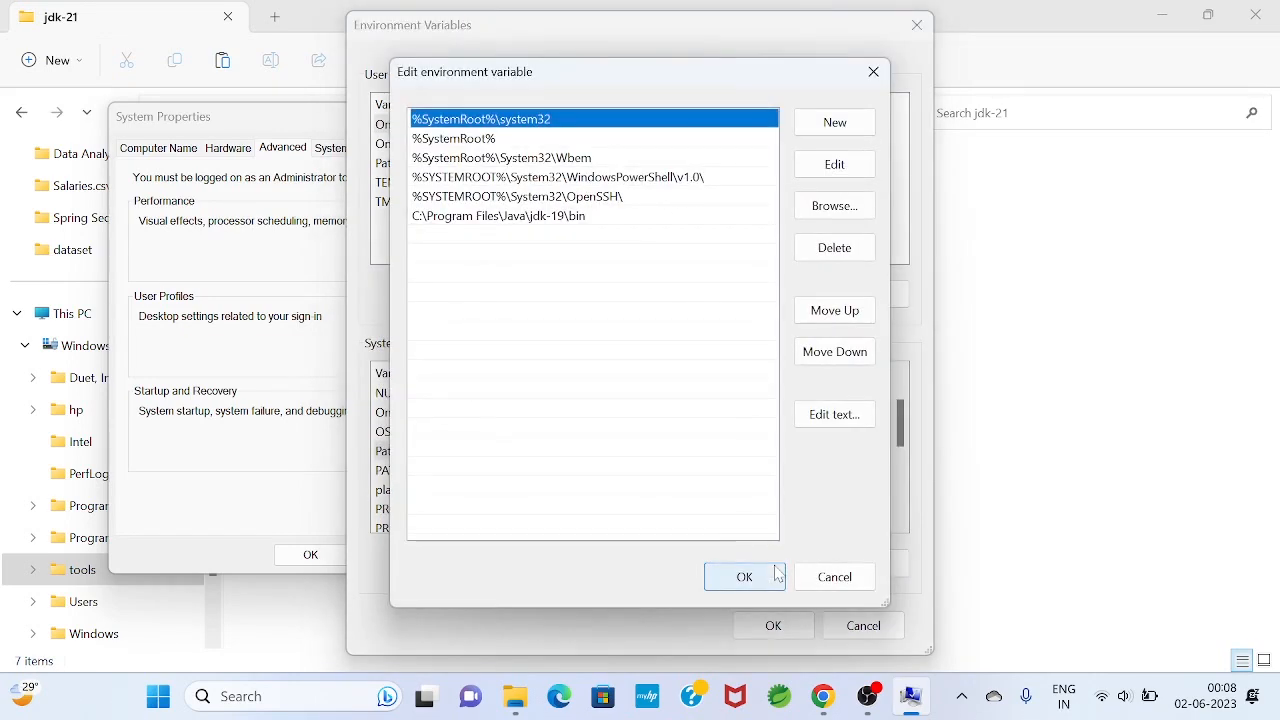
pyautogui.click(831, 124)
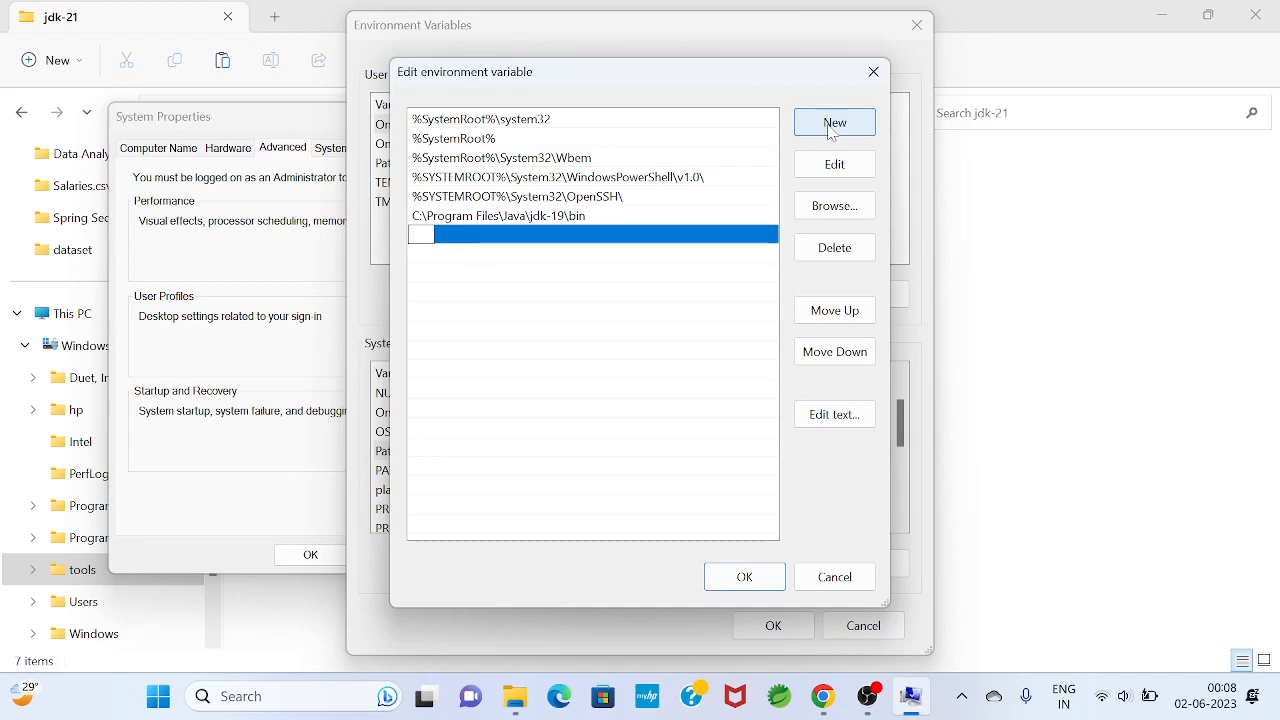
pyautogui.hotkey('ctrl', 'v')
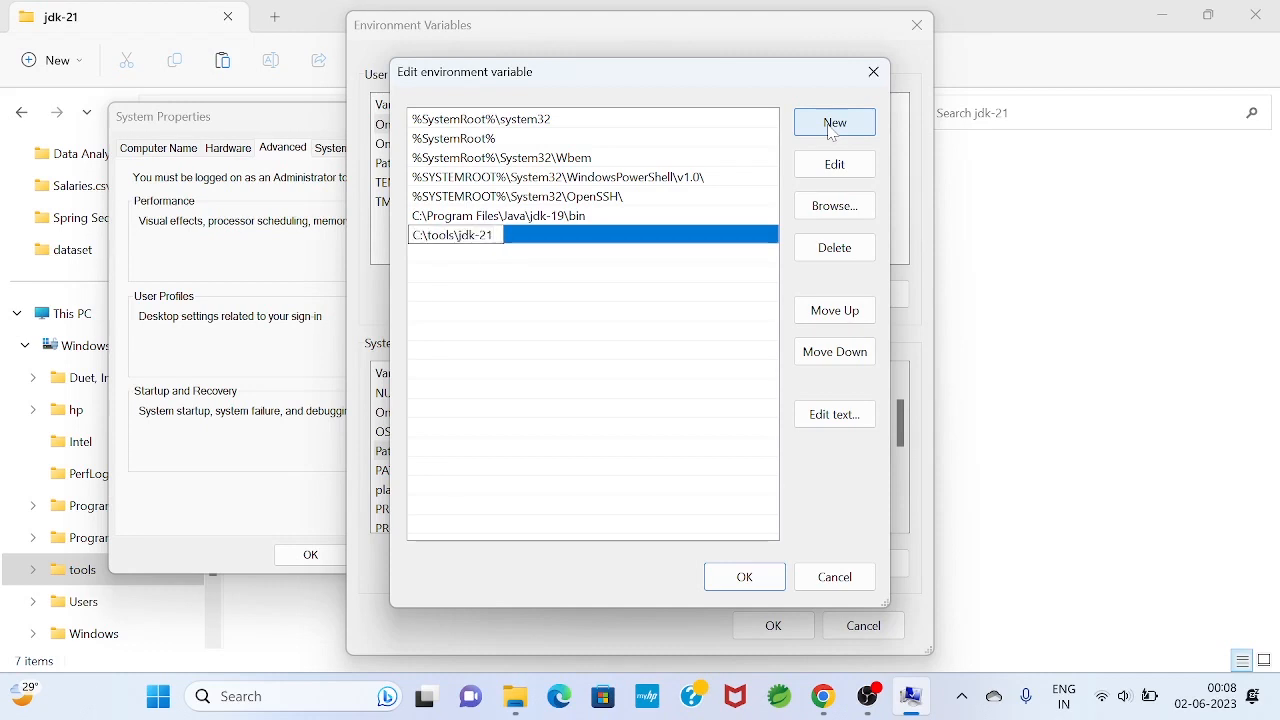
pyautogui.write('\x08in')
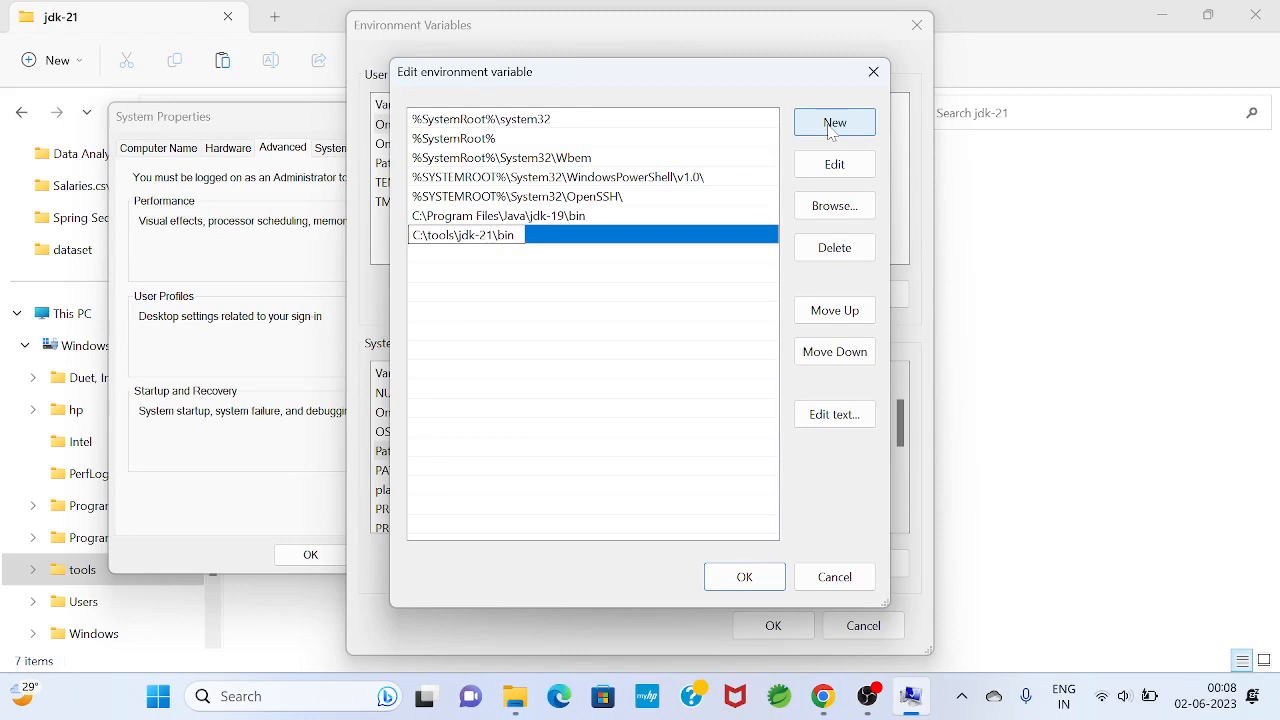
pyautogui.click(747, 578)
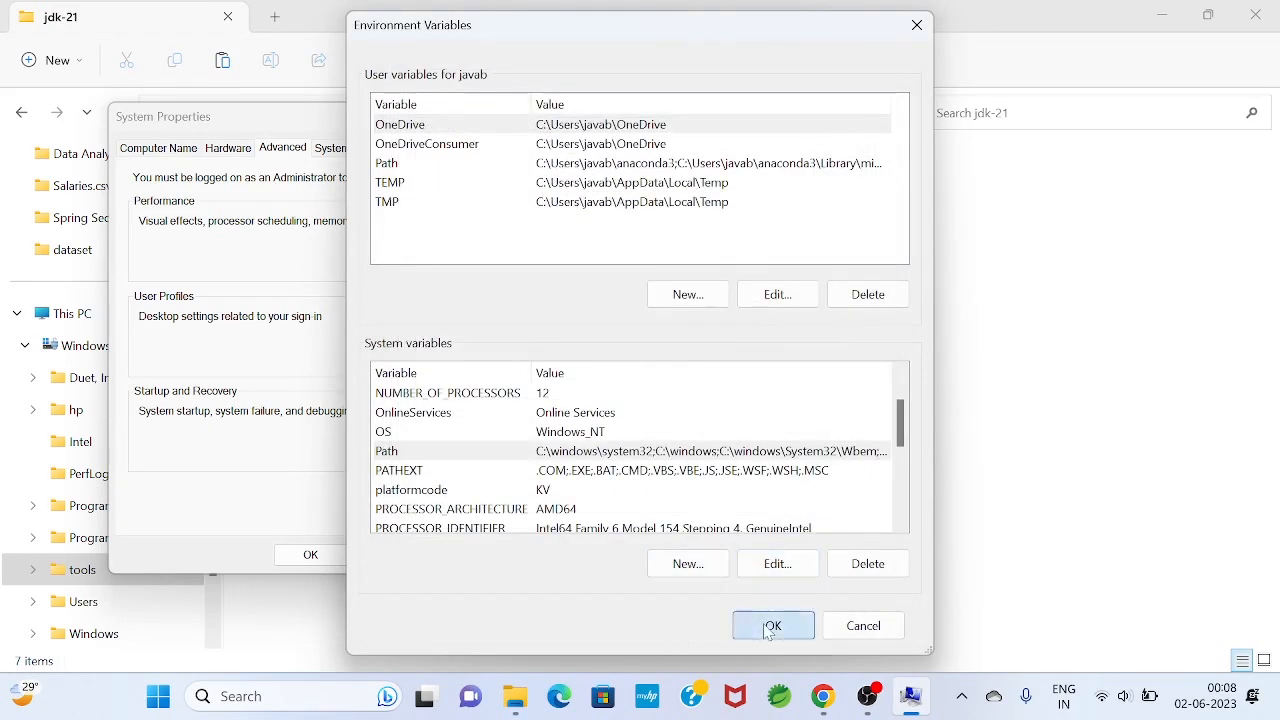
pyautogui.click(762, 625)
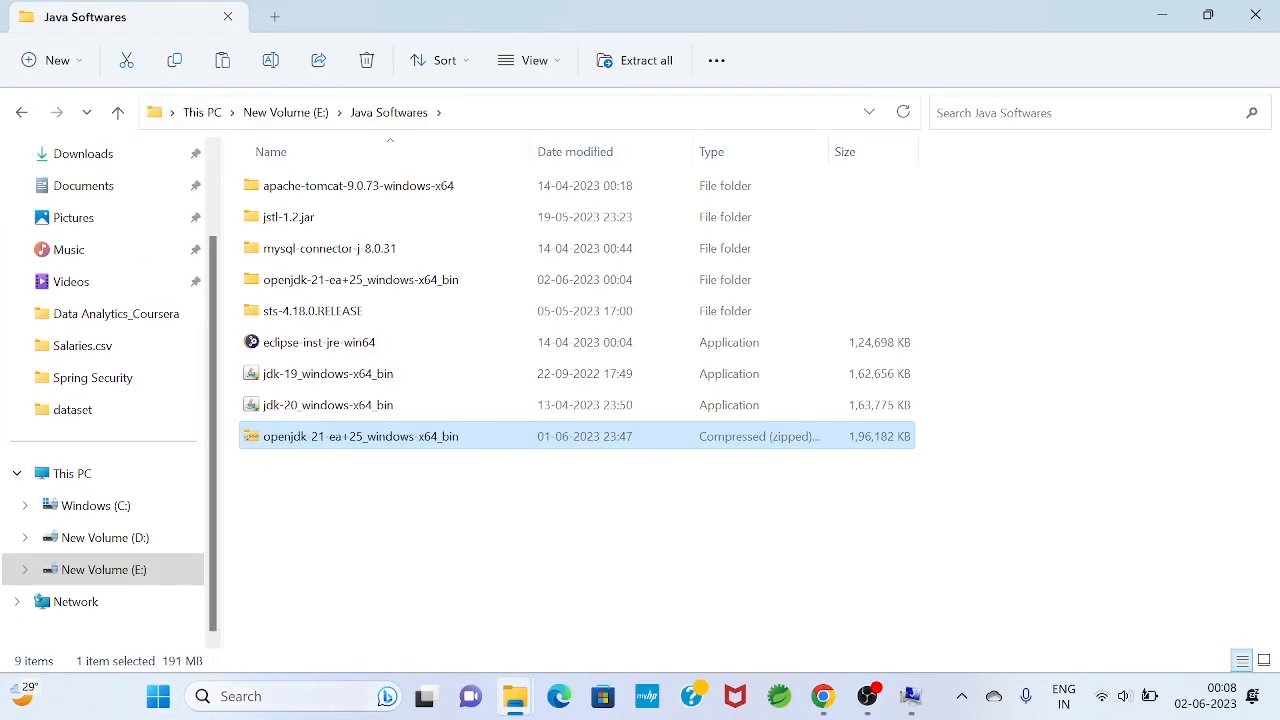
# Open a Command Prompt and check the installed Java version with java -version
pyautogui.click(158, 696)
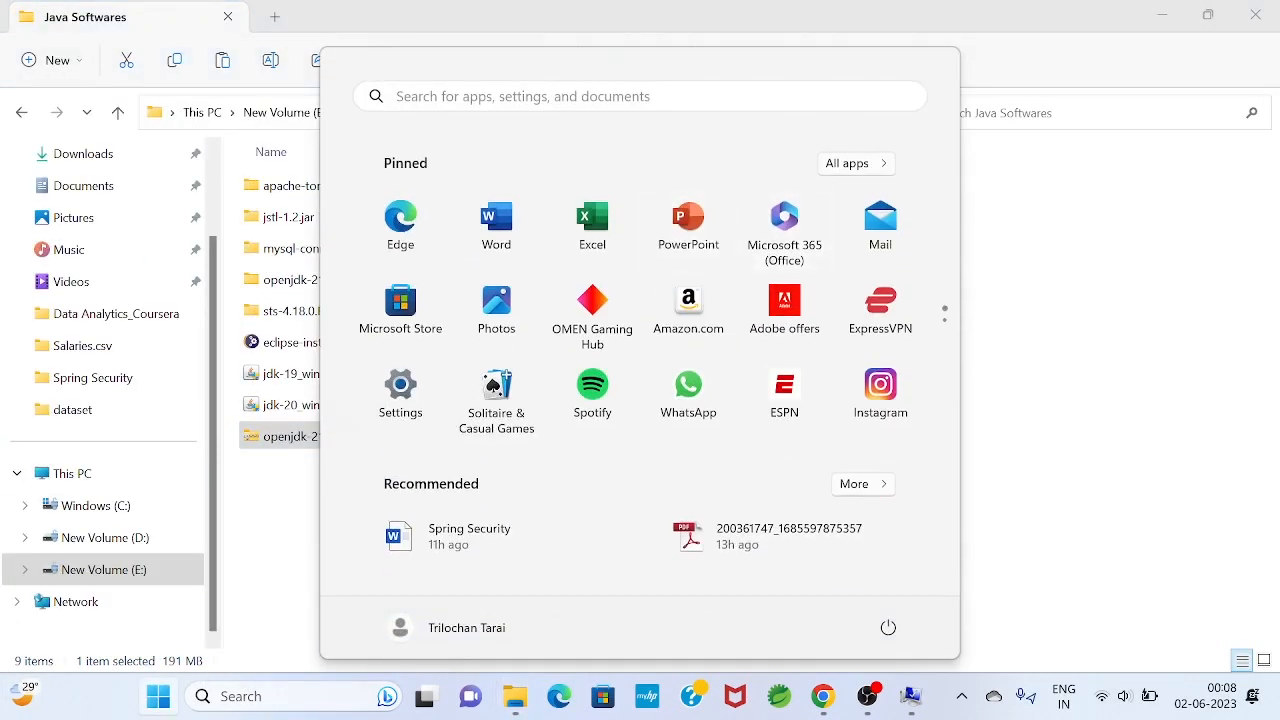
pyautogui.click(703, 96)
pyautogui.write('cmd')
pyautogui.press('Return')
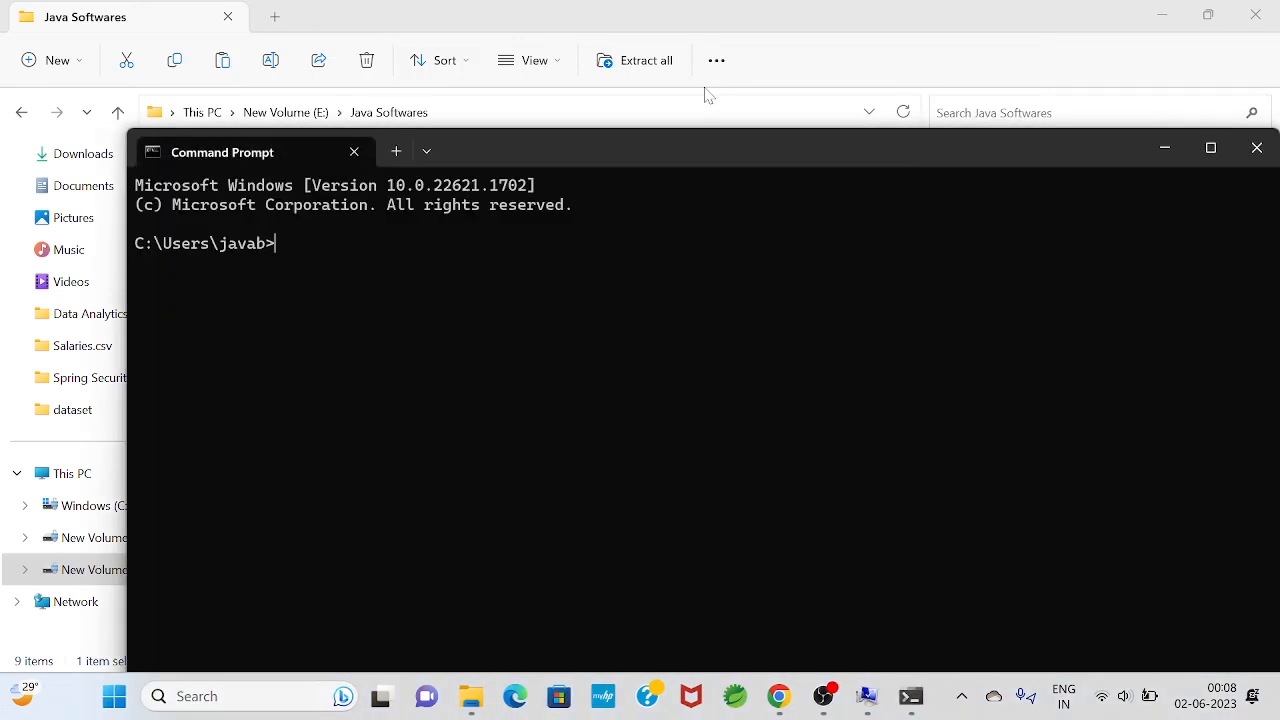
pyautogui.write('java -version')
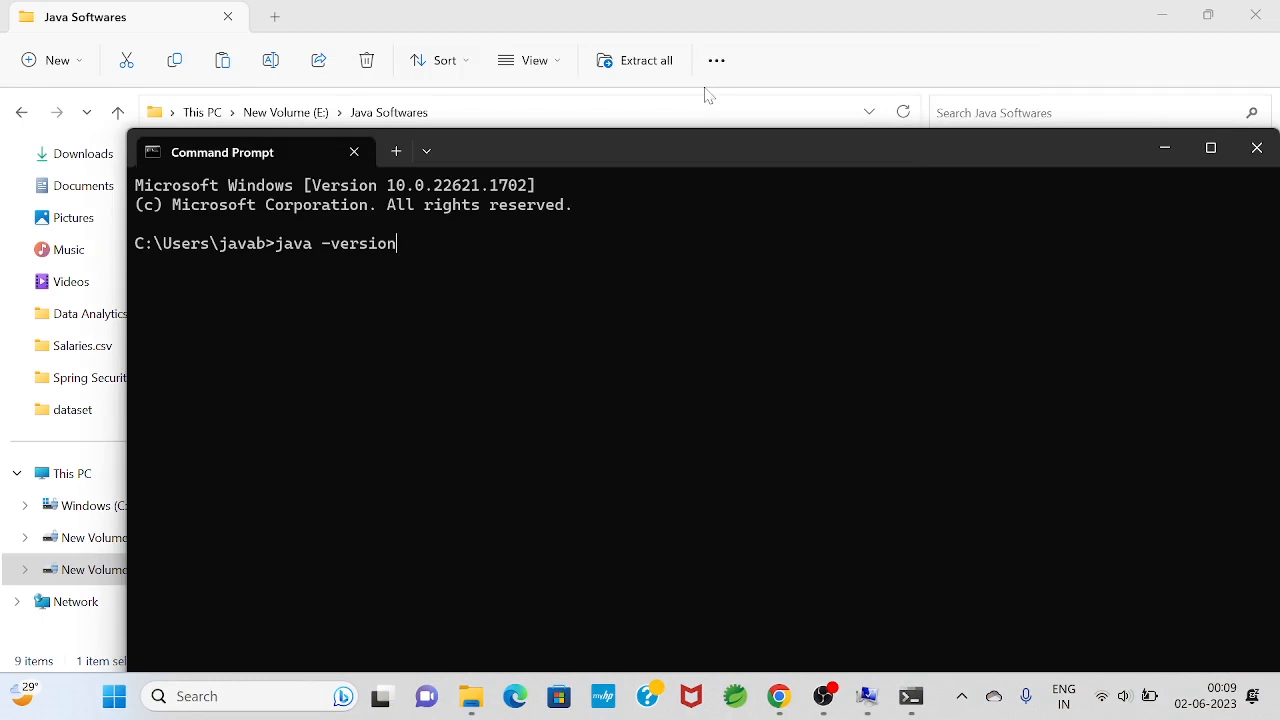
pyautogui.press('Return')
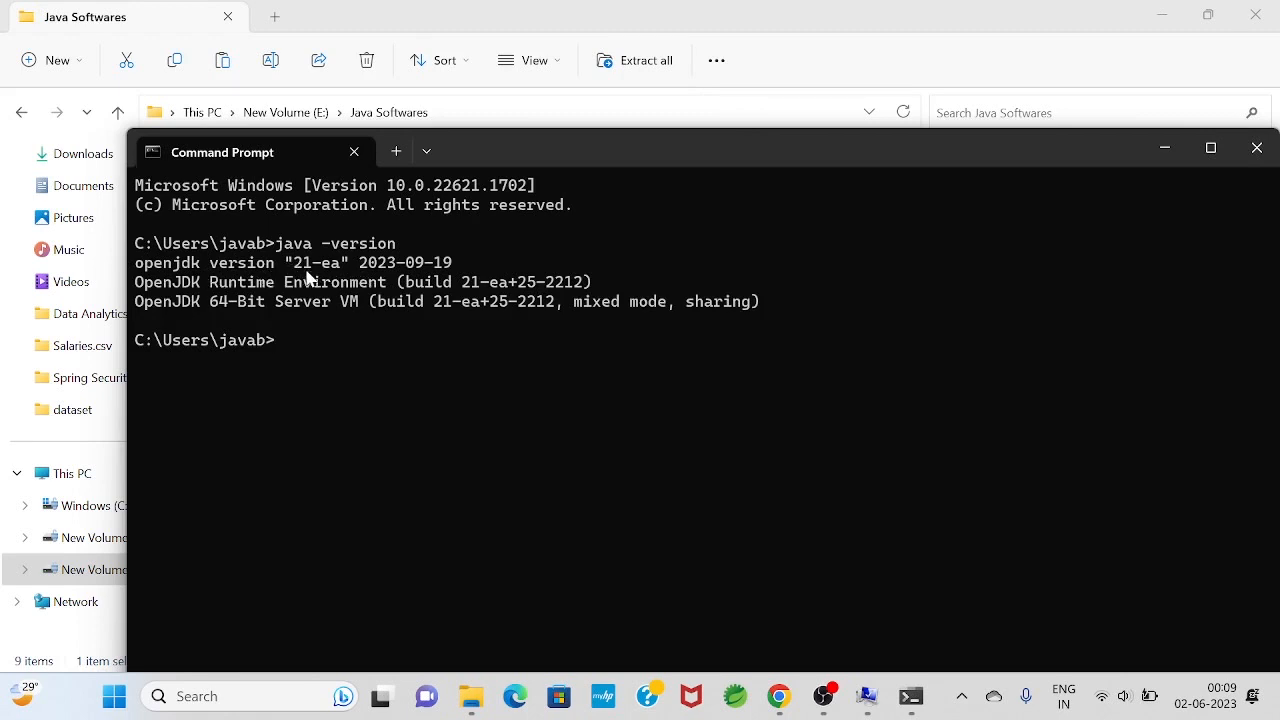
pyautogui.moveTo(770, 165); pyautogui.dragTo(696, 115)
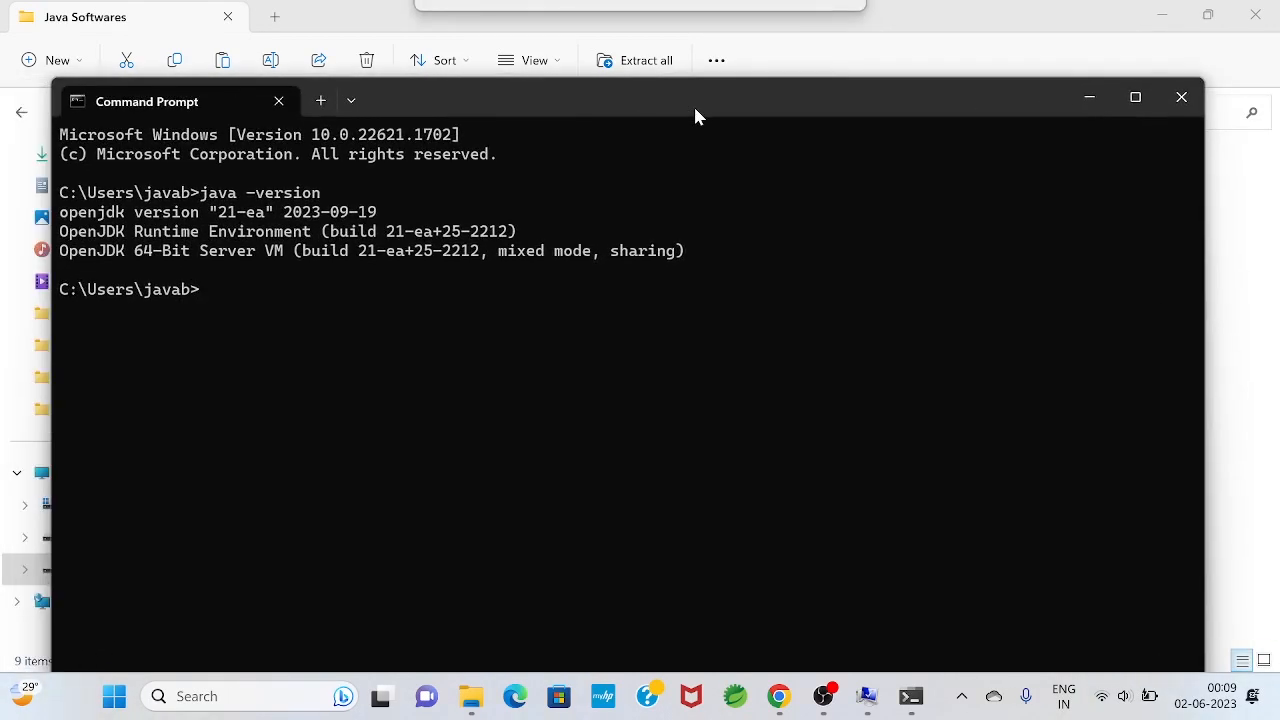